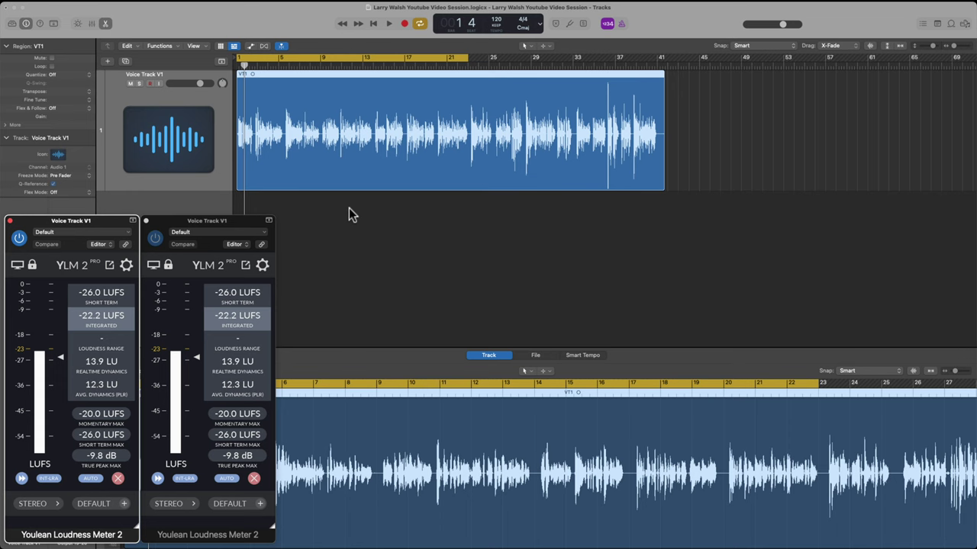
# - Load the user preset "Lenny Start 1" in the F6-RTA equalizer on Voice Track V1
pyautogui.press('space')
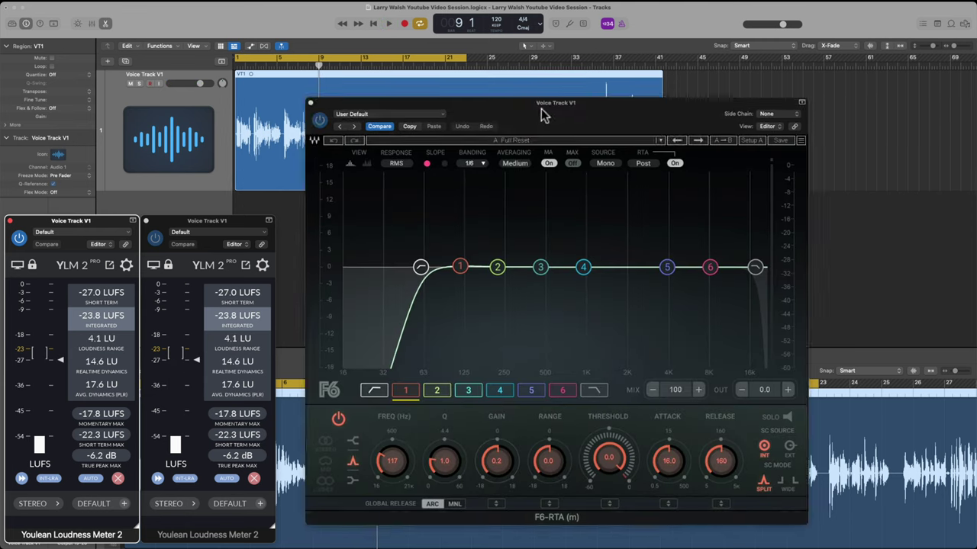
pyautogui.moveTo(543, 114); pyautogui.dragTo(529, 124)
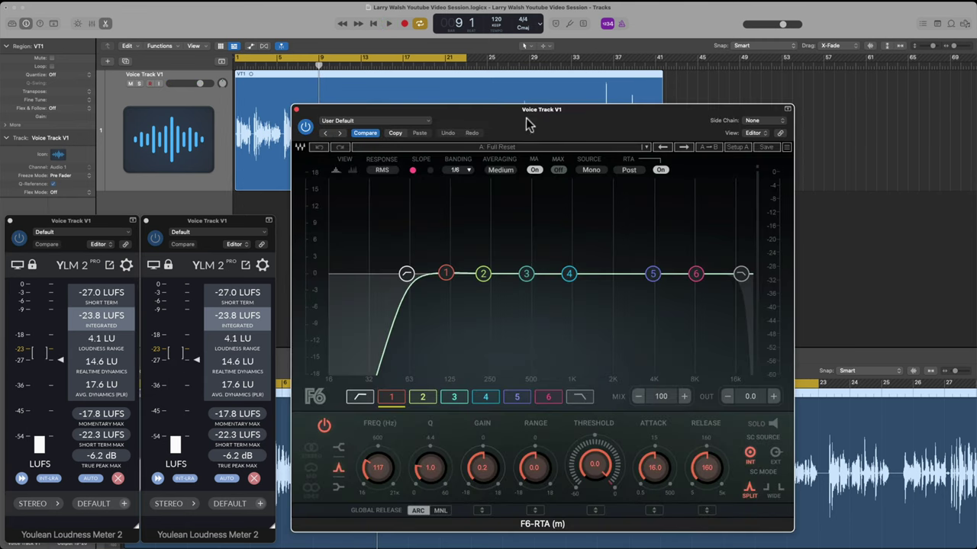
pyautogui.click(519, 151)
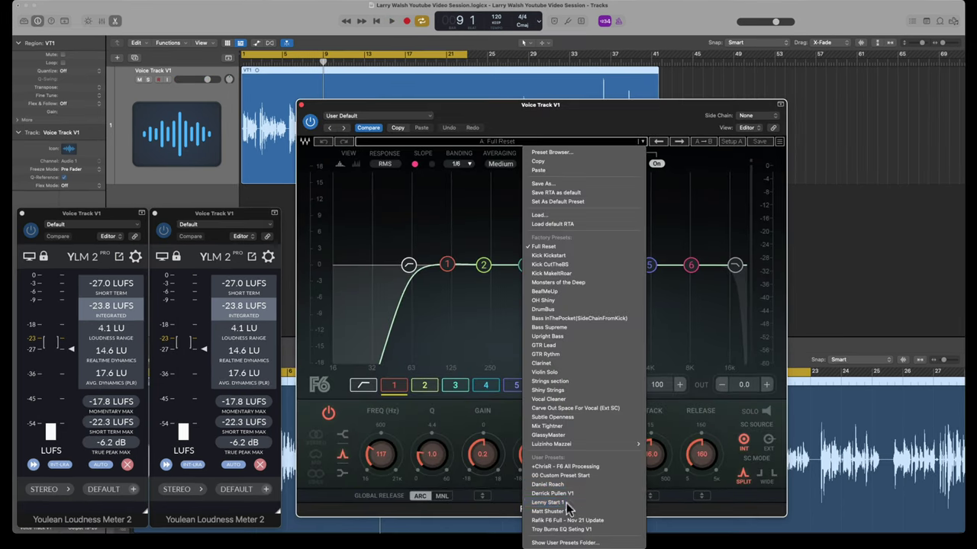
pyautogui.click(549, 502)
pyautogui.moveTo(551, 126)
pyautogui.mouseDown()
pyautogui.moveTo(600, 124)
pyautogui.moveTo(558, 123)
pyautogui.mouseUp()
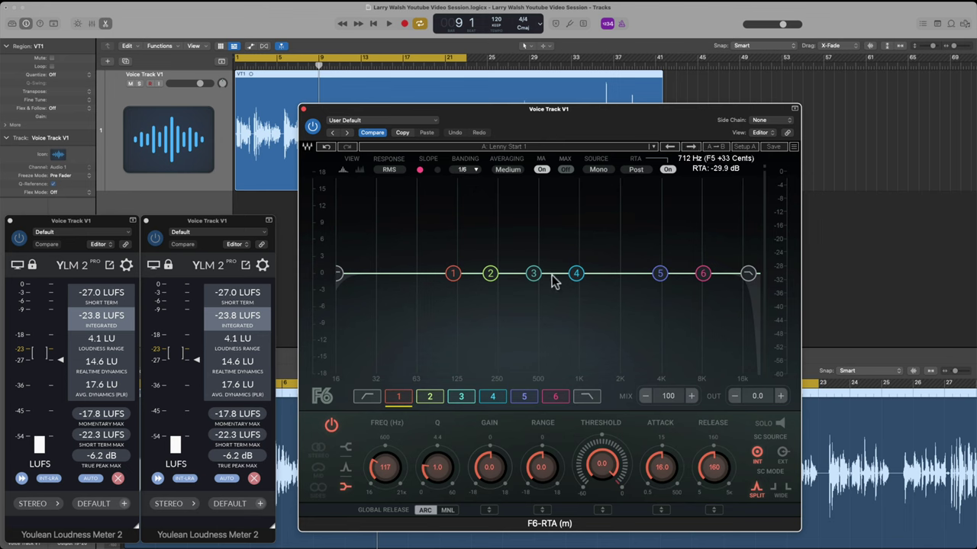
# - Play the voice track and examine its low and low-mid frequency build-up in the equalizer's analyzer
pyautogui.press('space')
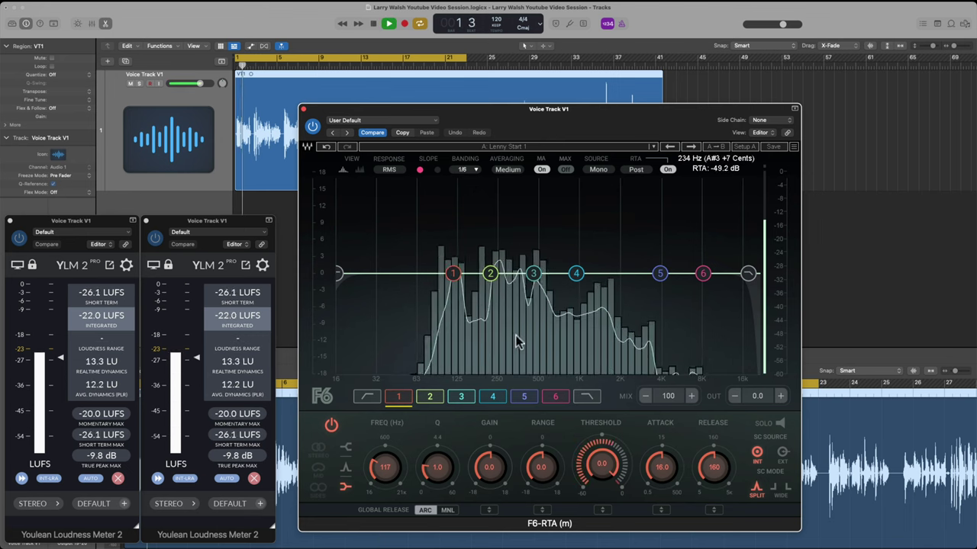
pyautogui.press('space')
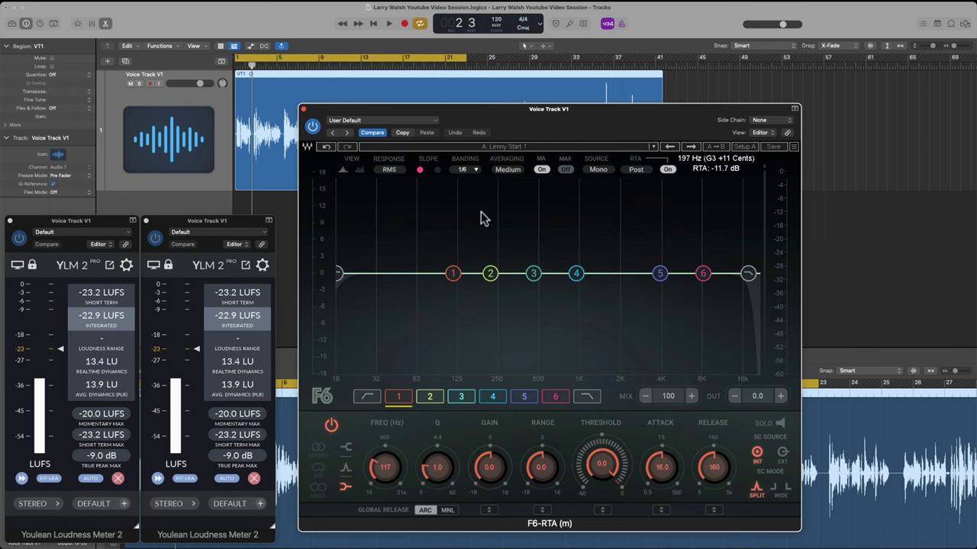
pyautogui.press('space')
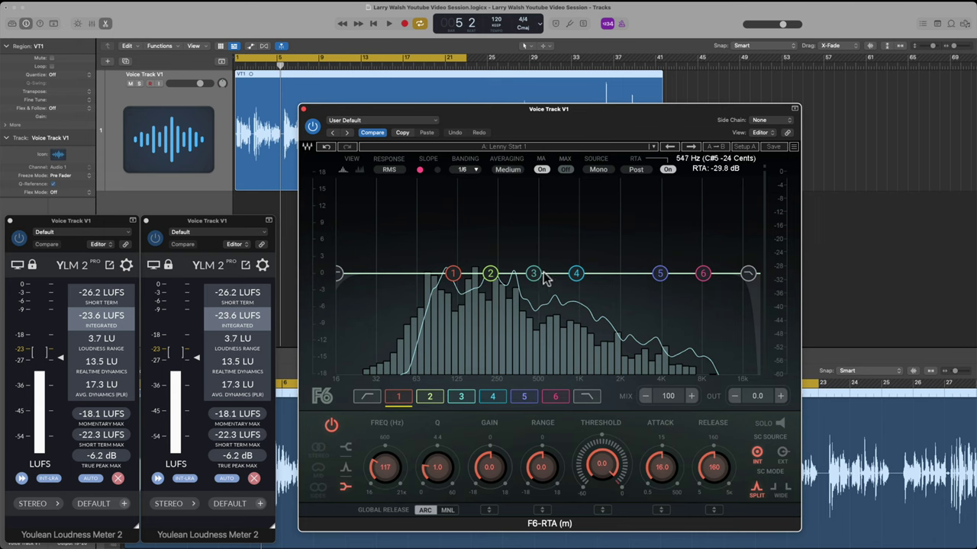
pyautogui.press('Return')
# - Boost equalizer band 3 to about 14.5 dB and sweep it to about 284 Hz while the voice track plays
pyautogui.moveTo(533, 273); pyautogui.dragTo(533, 233)
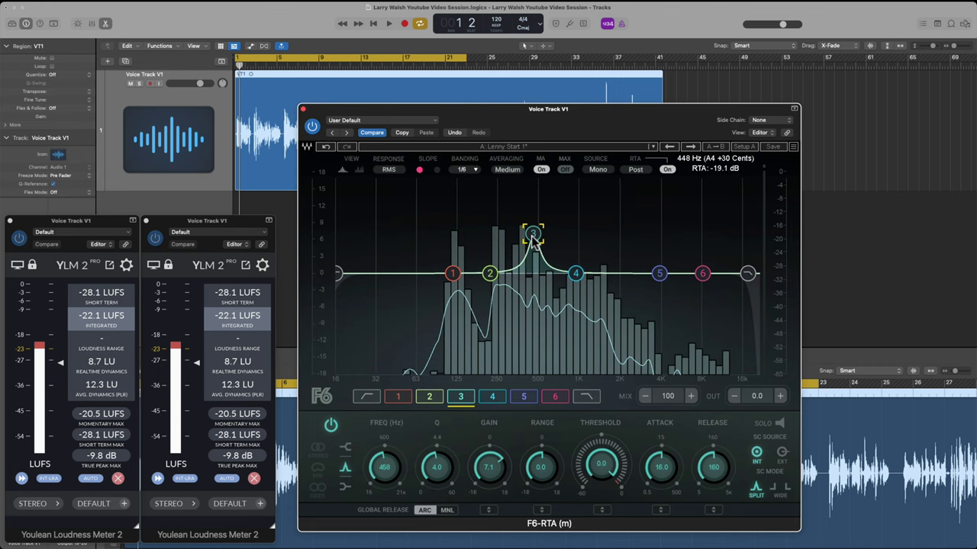
pyautogui.moveTo(533, 235); pyautogui.dragTo(537, 277)
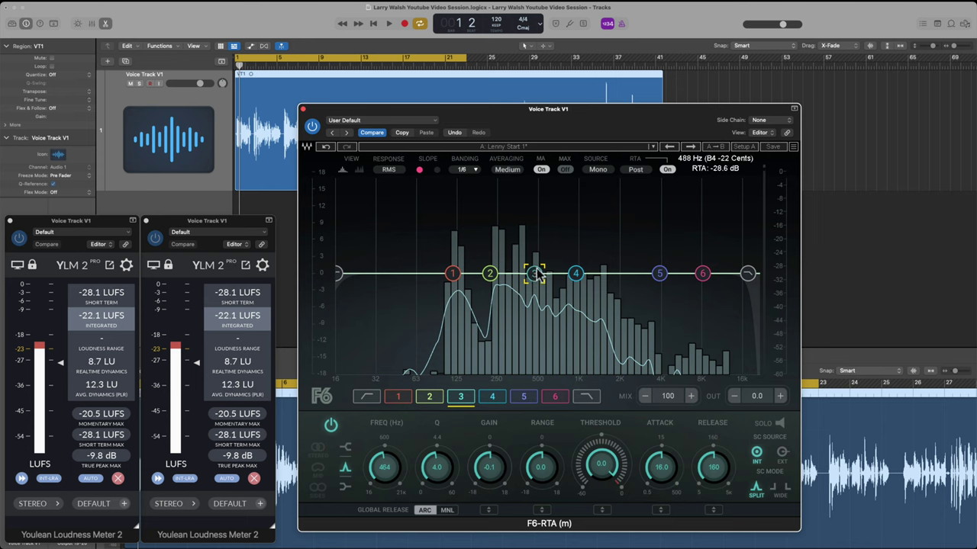
pyautogui.moveTo(538, 277); pyautogui.dragTo(538, 267)
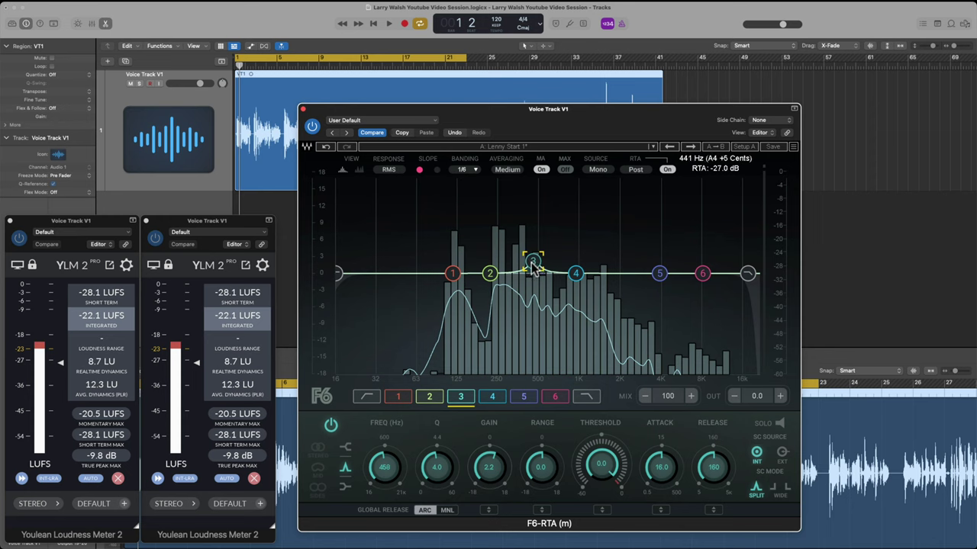
pyautogui.press('space')
pyautogui.moveTo(534, 263); pyautogui.dragTo(506, 193)
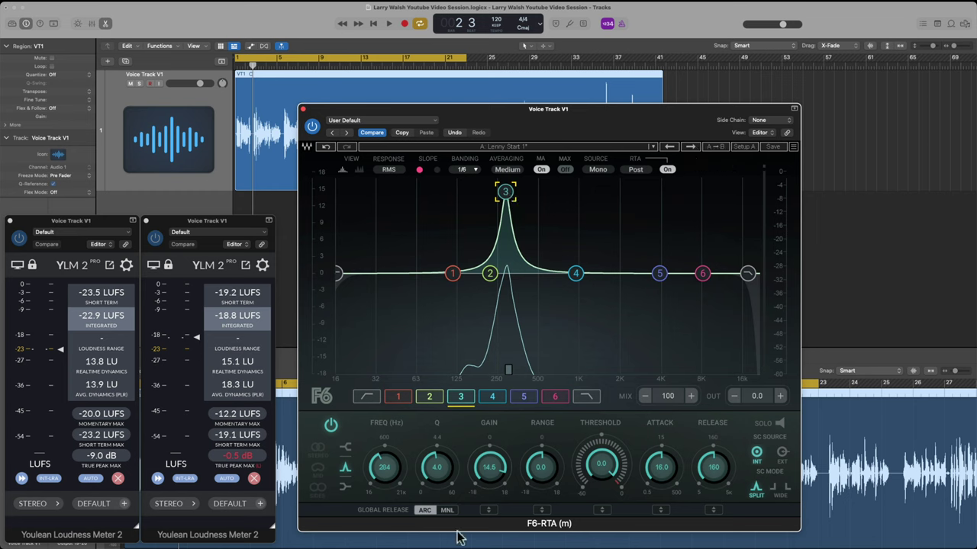
# - Cut band 3's gain to about -8.7 dB, auditioning the voice track during the adjustment
pyautogui.moveTo(489, 467); pyautogui.dragTo(482, 540)
pyautogui.moveTo(505, 240); pyautogui.dragTo(480, 305)
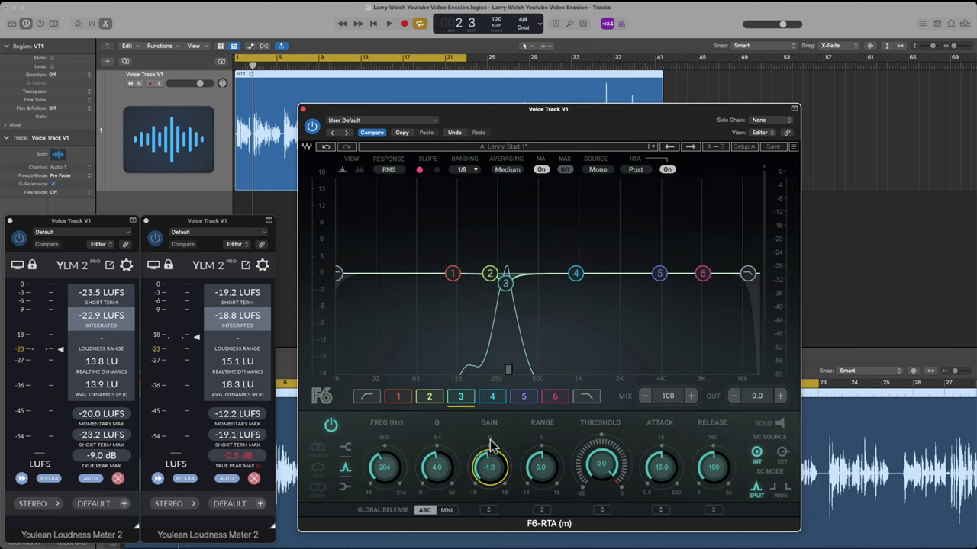
pyautogui.moveTo(484, 466); pyautogui.dragTo(486, 515)
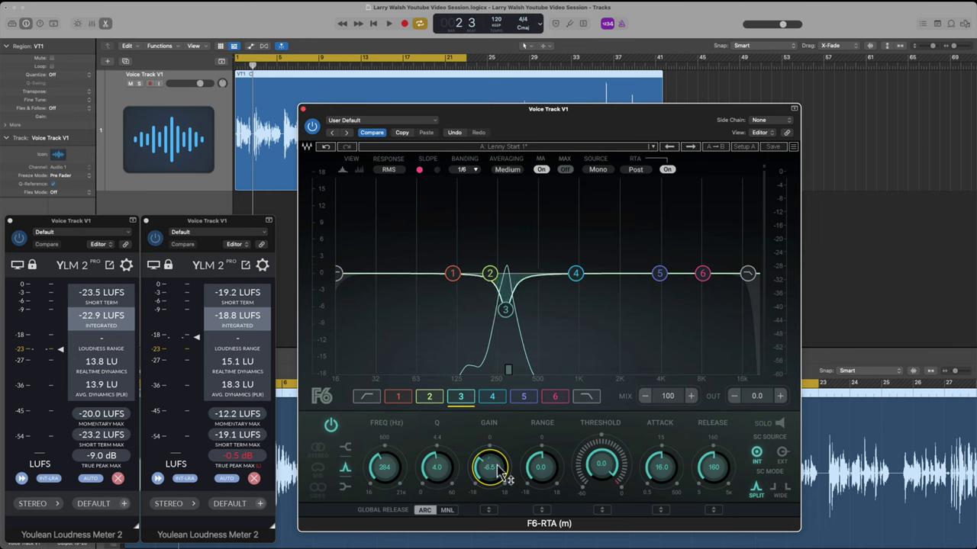
pyautogui.scroll(-2, 487, 467)
pyautogui.press('space')
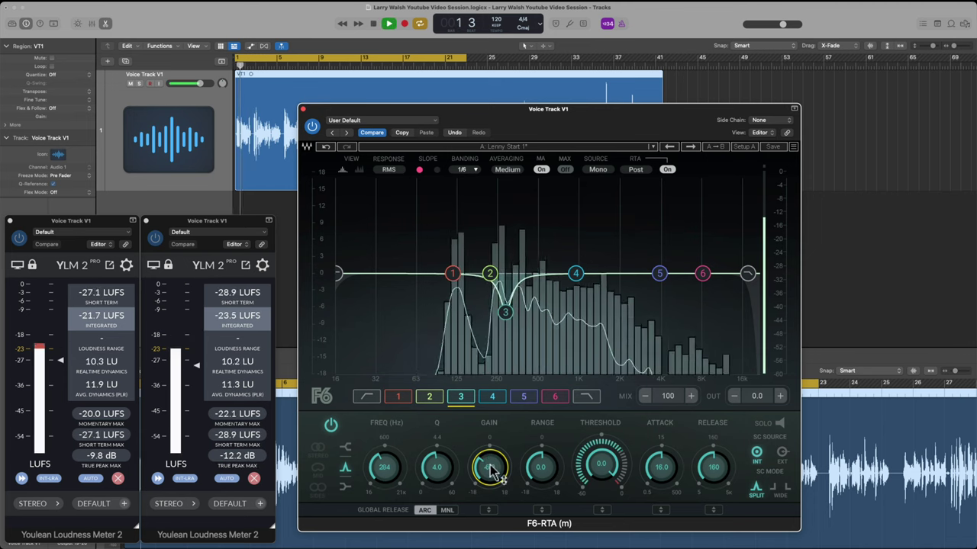
pyautogui.moveTo(488, 466)
pyautogui.mouseDown()
pyautogui.moveTo(487, 518)
pyautogui.moveTo(483, 469)
pyautogui.mouseUp()
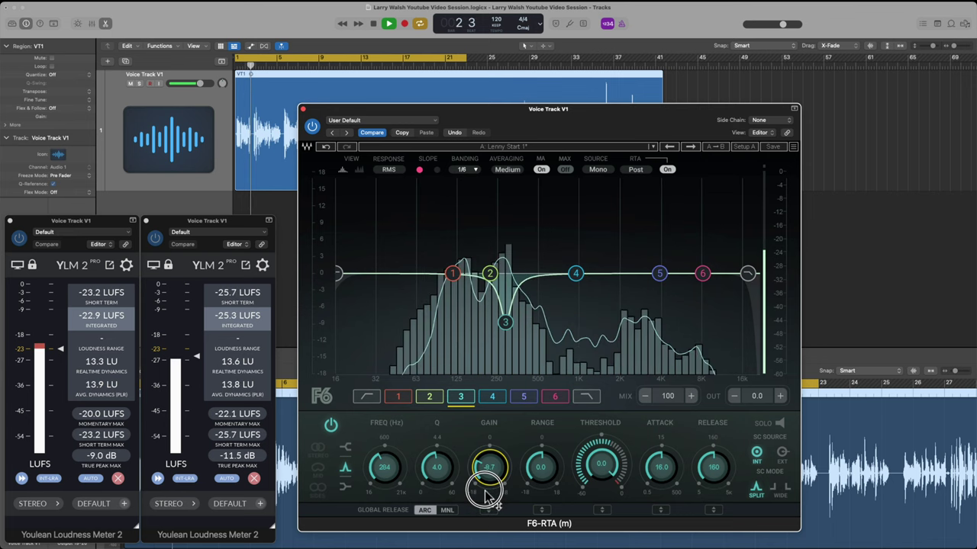
pyautogui.press('space')
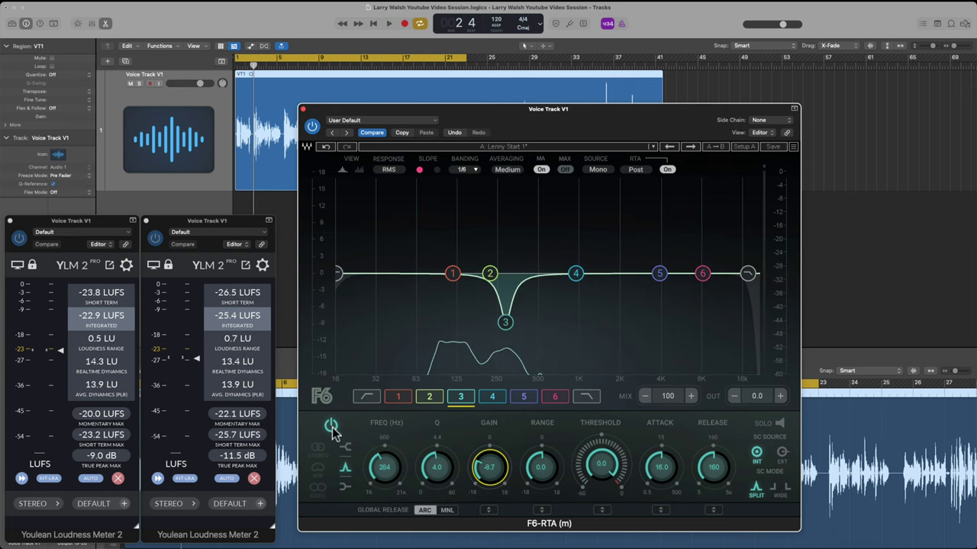
# - Play the voice track and compare its sound with band 3 switched off and on, leaving the band on
pyautogui.press('space')
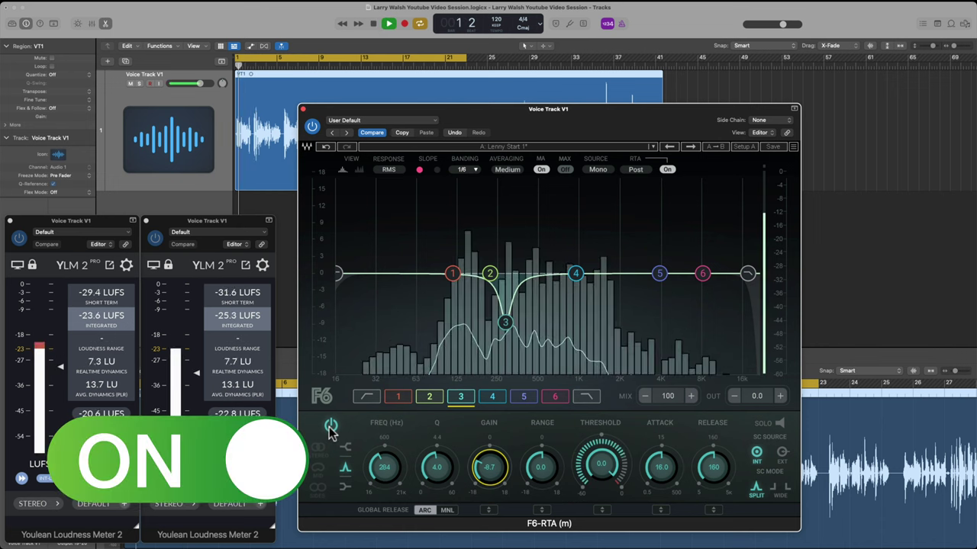
pyautogui.click(331, 426)
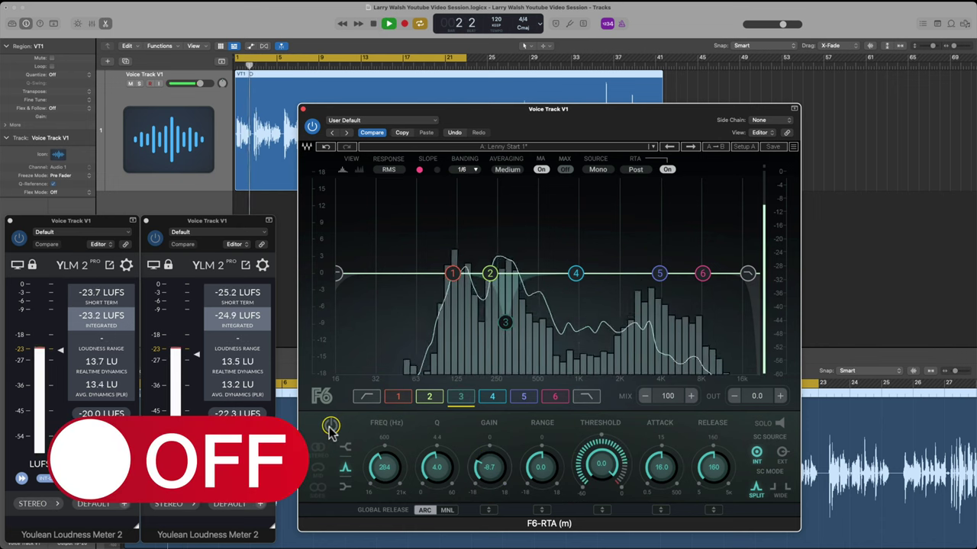
pyautogui.click(331, 426)
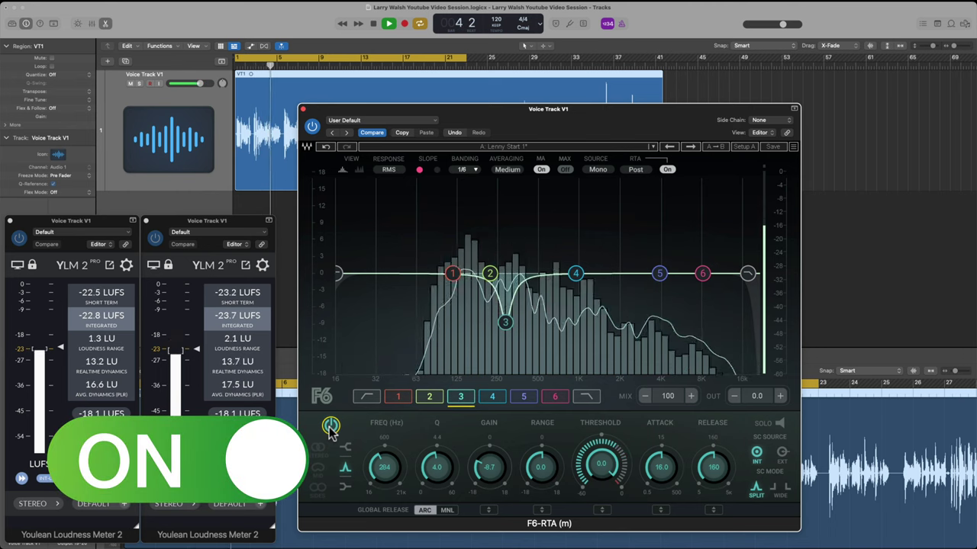
pyautogui.click(330, 426)
pyautogui.click(331, 426)
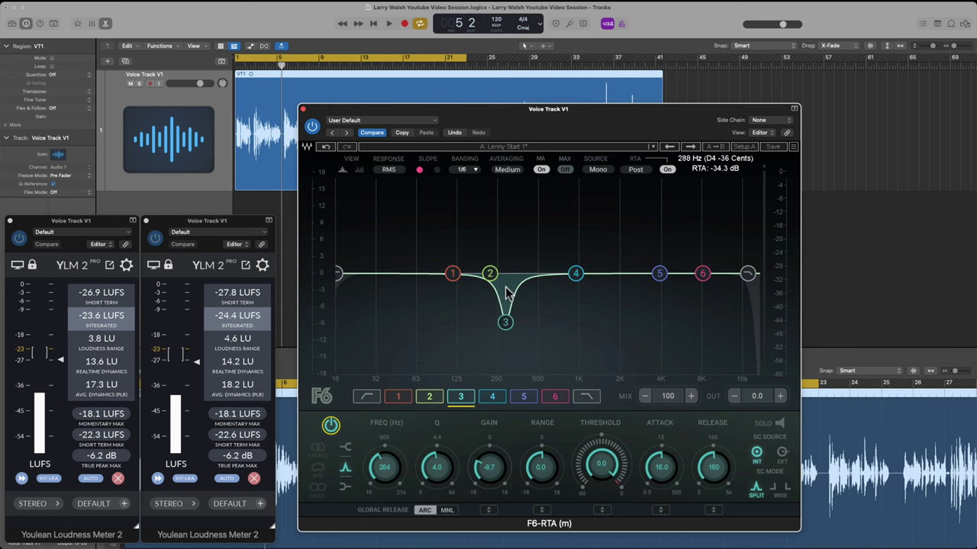
pyautogui.press('space')
pyautogui.click(330, 425)
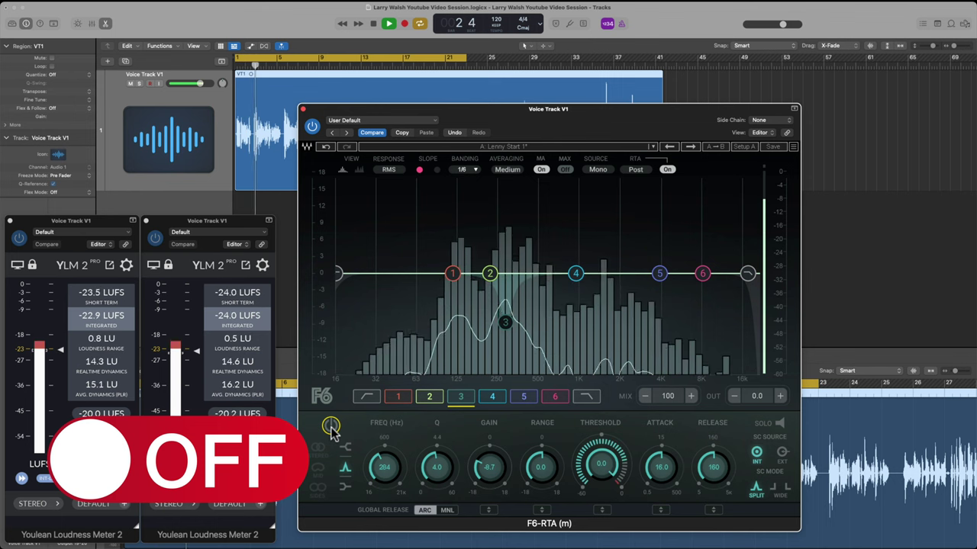
pyautogui.click(330, 425)
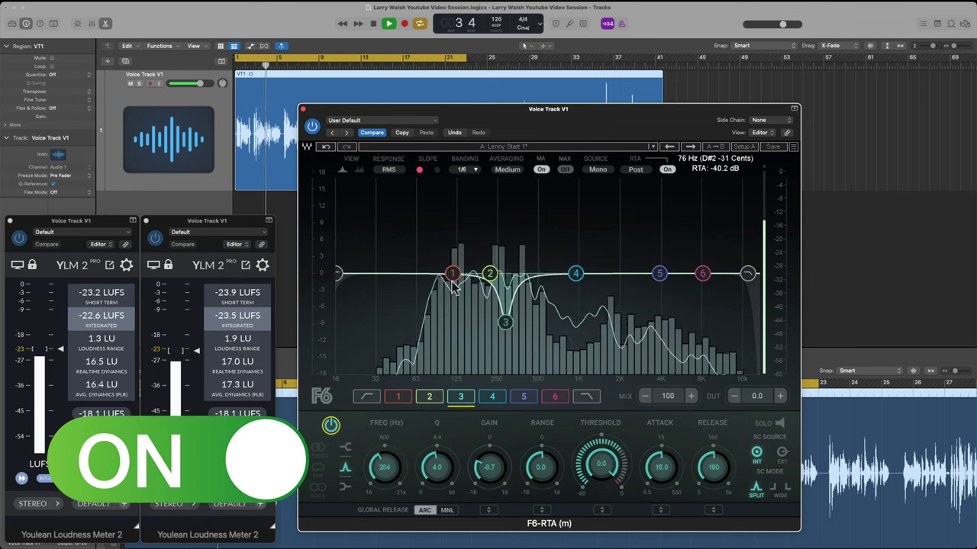
# - Boost band 2 to about 14 dB at about 243 Hz and audition the voice track
pyautogui.press('space')
pyautogui.moveTo(490, 272); pyautogui.dragTo(496, 197)
pyautogui.press('space')
pyautogui.press('space')
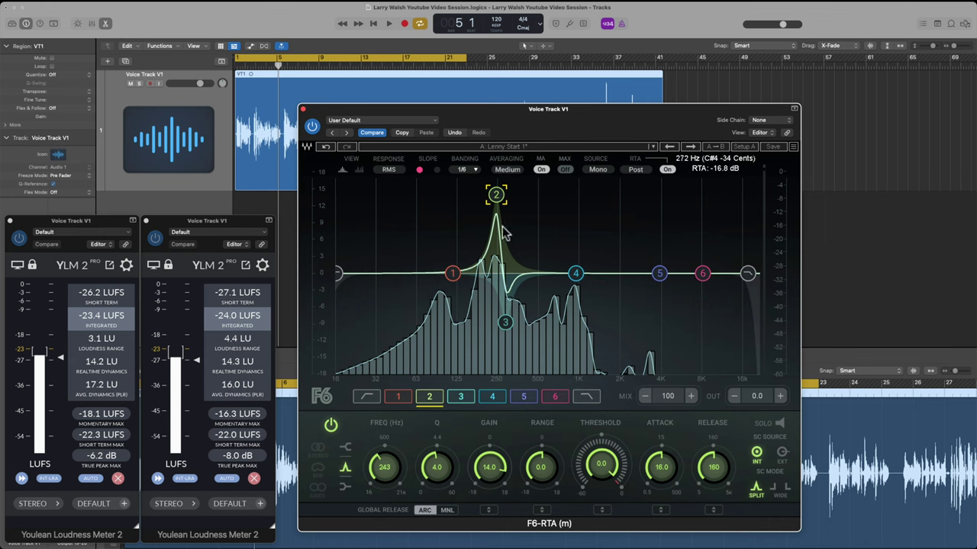
# - Turn band 2 into a cut of about -6 dB at 235 Hz with a Q of 4.4
pyautogui.moveTo(493, 477); pyautogui.dragTo(482, 534)
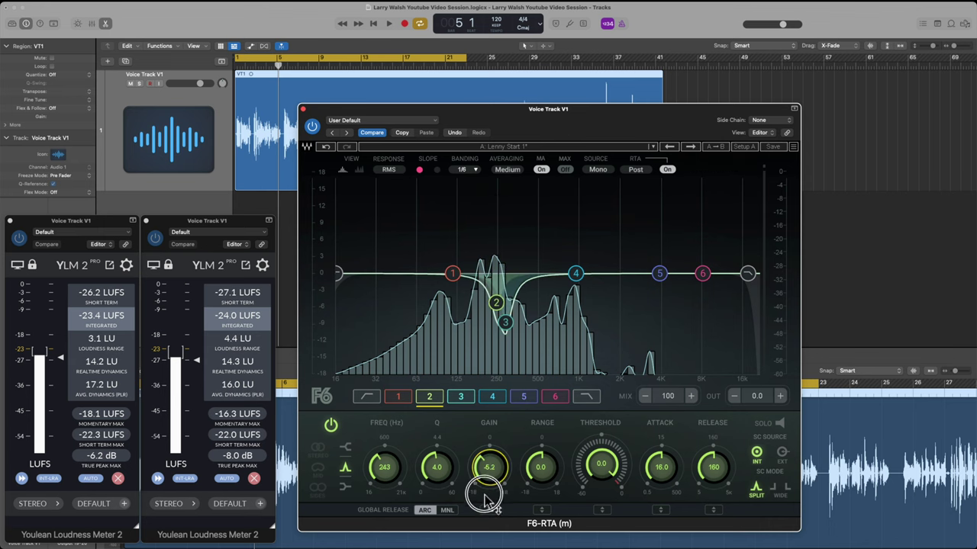
pyautogui.moveTo(436, 470); pyautogui.dragTo(438, 480)
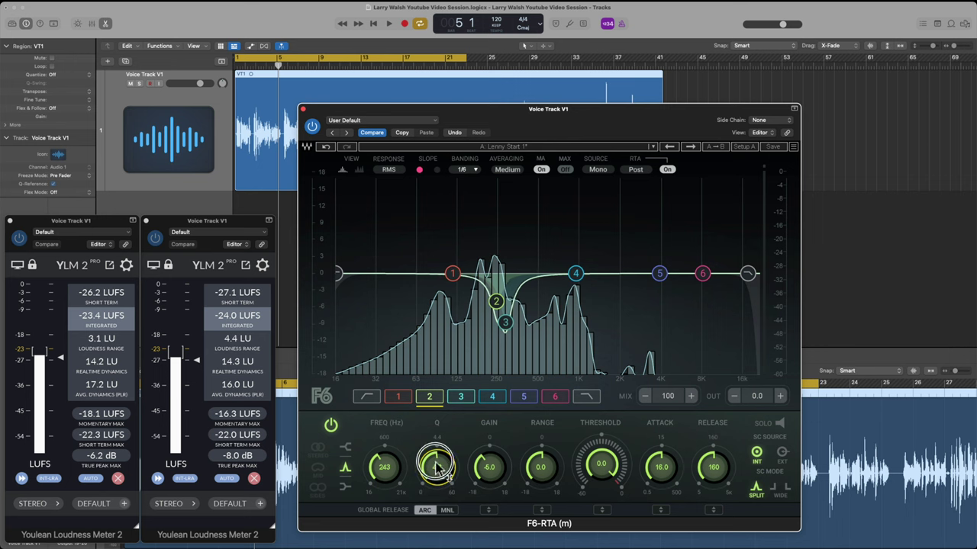
pyautogui.click(507, 324)
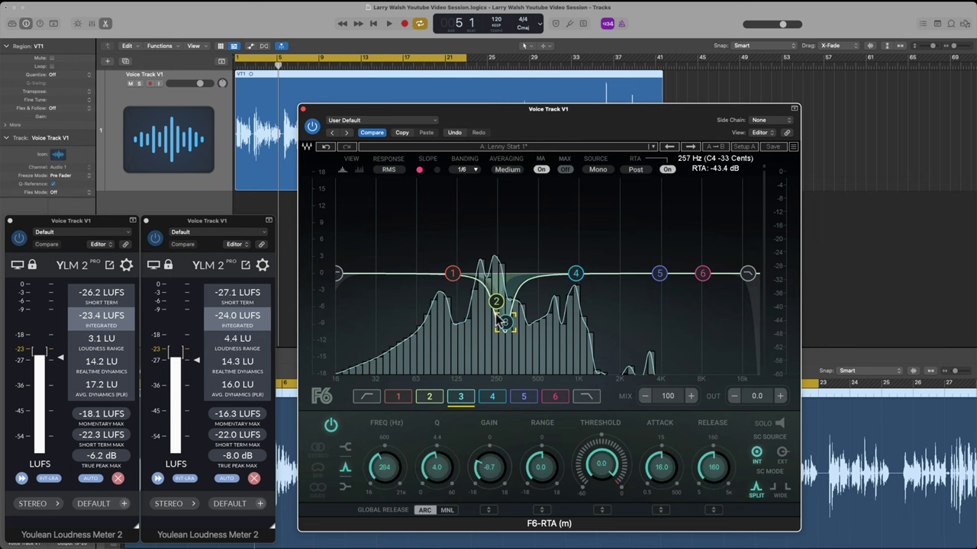
pyautogui.click(496, 303)
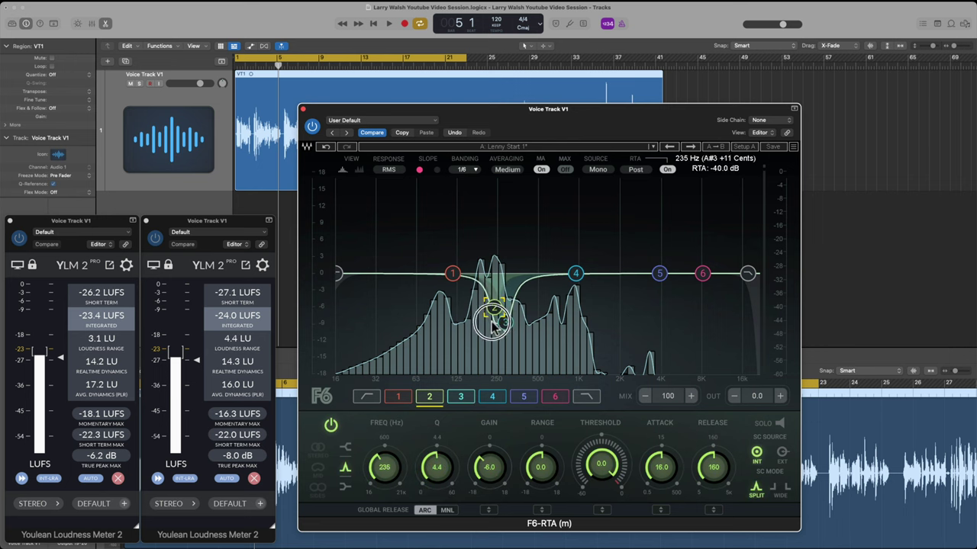
# - Set band 3's Q to about 3.3 and adjust band 2's gain to about -5.8 dB at 235 Hz during playback
pyautogui.click(505, 324)
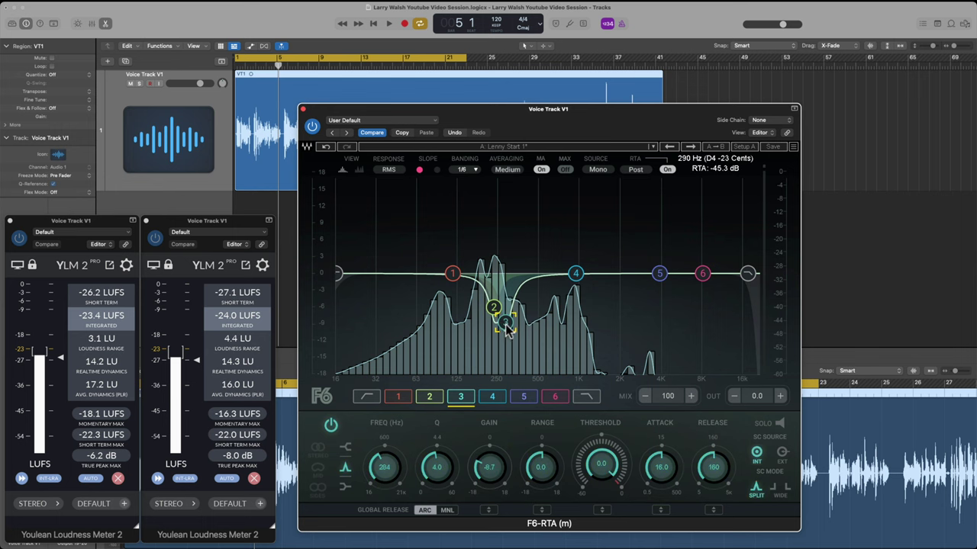
pyautogui.moveTo(429, 487); pyautogui.dragTo(433, 464)
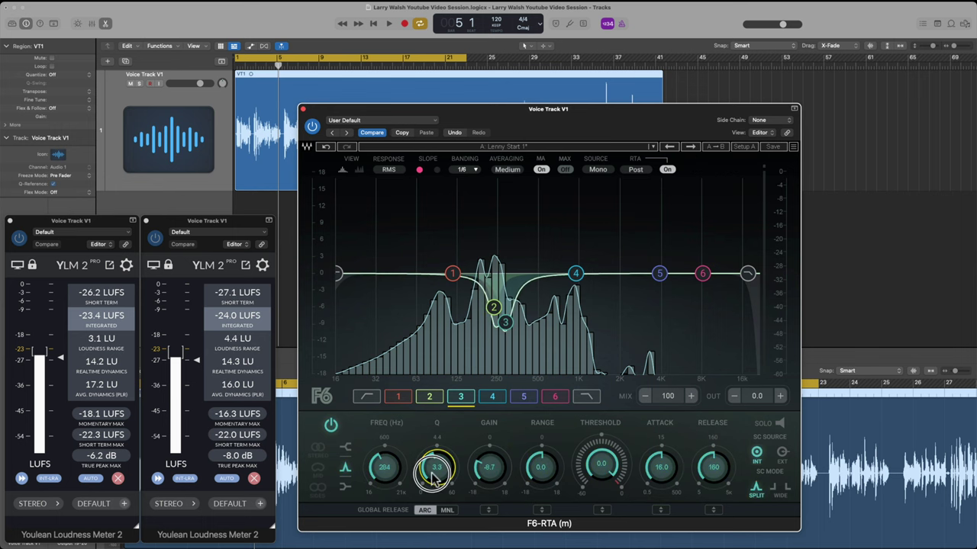
pyautogui.click(494, 307)
pyautogui.press('space')
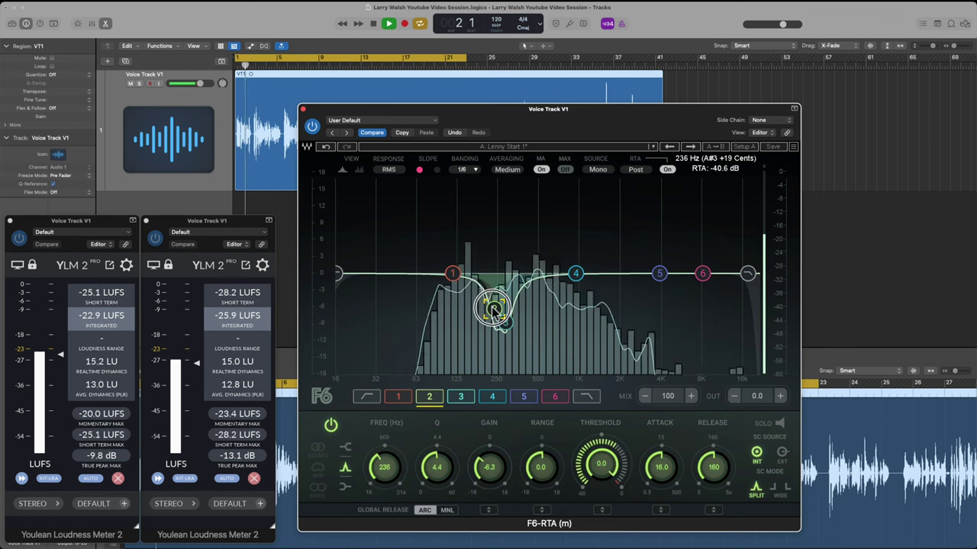
pyautogui.moveTo(495, 307)
pyautogui.mouseDown()
pyautogui.moveTo(506, 208)
pyautogui.moveTo(488, 324)
pyautogui.mouseUp()
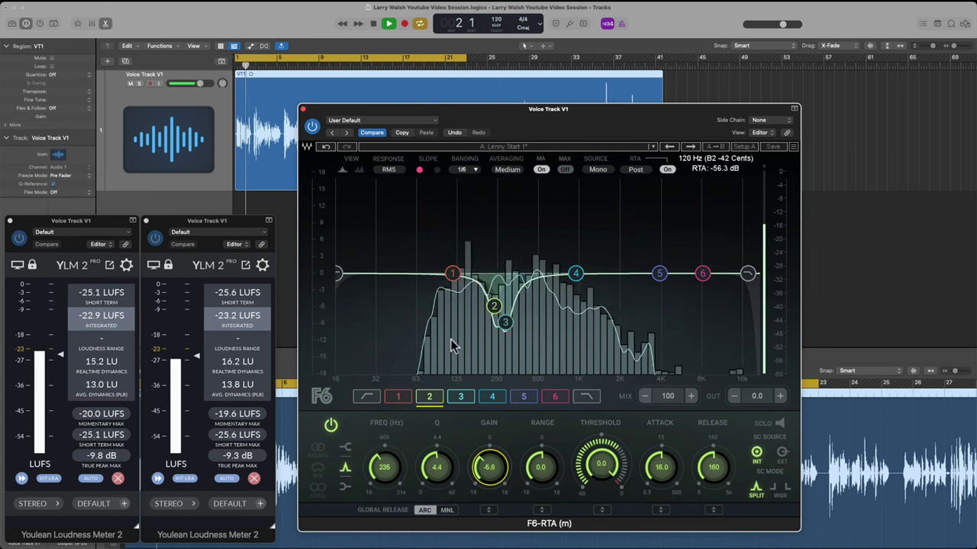
# - Move band 1 down to around 63 Hz, and boost band 4 and sweep it down to about 116 Hz
pyautogui.moveTo(453, 274); pyautogui.dragTo(418, 273)
pyautogui.click(576, 272)
pyautogui.moveTo(561, 268); pyautogui.dragTo(443, 171)
pyautogui.moveTo(425, 171); pyautogui.dragTo(436, 163)
pyautogui.press('space')
# - Cut band 4's gain to about -4.1 dB while auditioning the voice track
pyautogui.moveTo(499, 467); pyautogui.dragTo(492, 286)
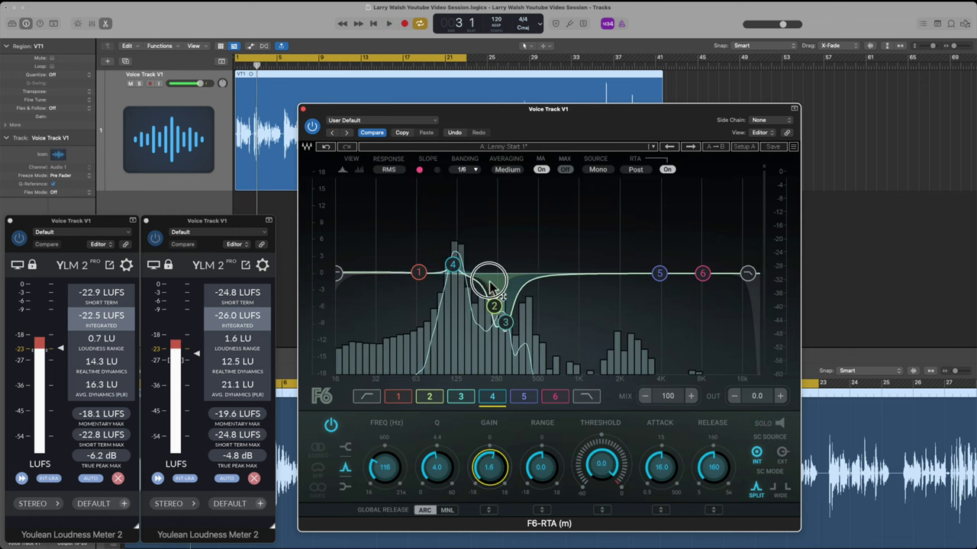
pyautogui.press('space')
pyautogui.moveTo(488, 463); pyautogui.dragTo(482, 431)
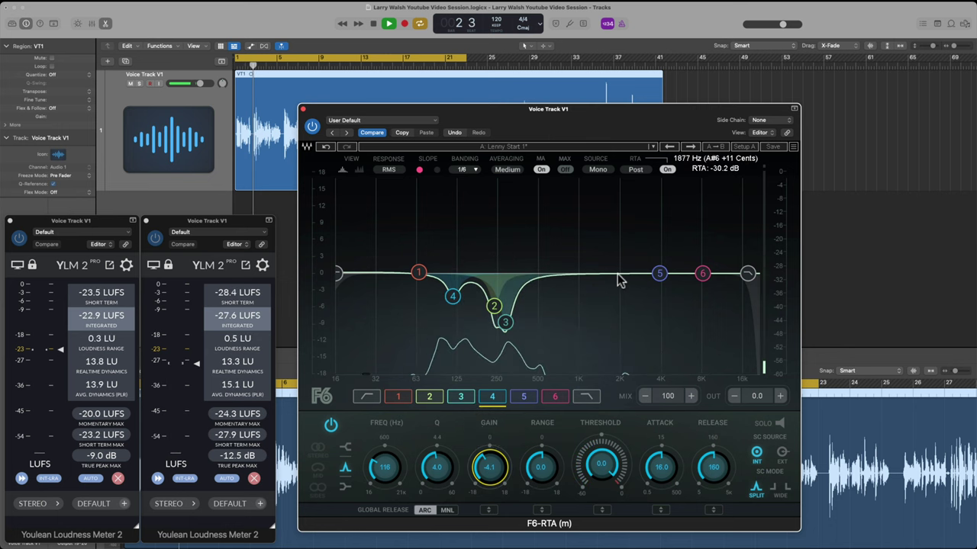
# - Boost and sweep band 5 to about 401 Hz, and turn it into a cut of about -7 dB
pyautogui.moveTo(660, 276); pyautogui.dragTo(521, 183)
pyautogui.moveTo(483, 434); pyautogui.dragTo(484, 469)
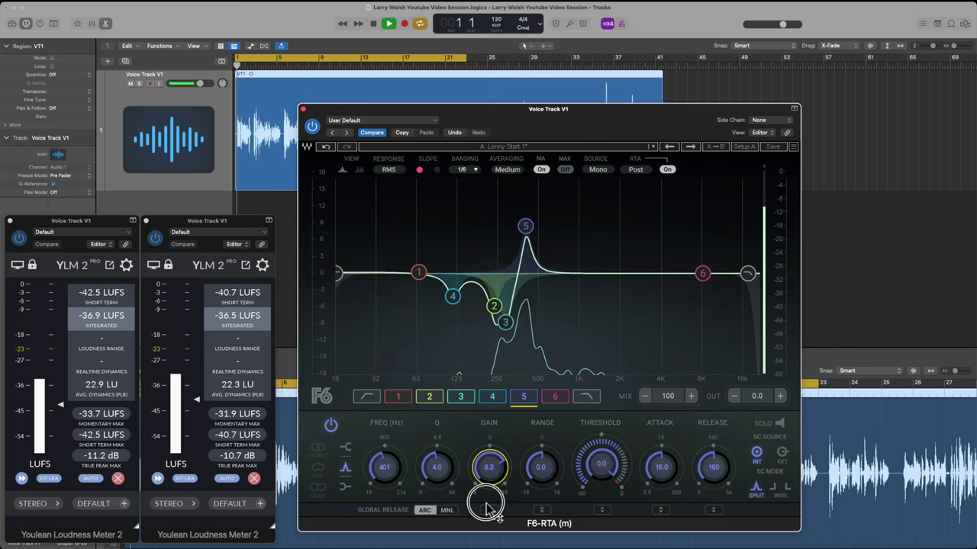
# - Widen band 3's cut and set band 2 to about -5.6 dB gain with a Q of about 3.9
pyautogui.click(505, 322)
pyautogui.moveTo(445, 468); pyautogui.dragTo(432, 484)
pyautogui.click(429, 396)
pyautogui.moveTo(488, 470); pyautogui.dragTo(481, 460)
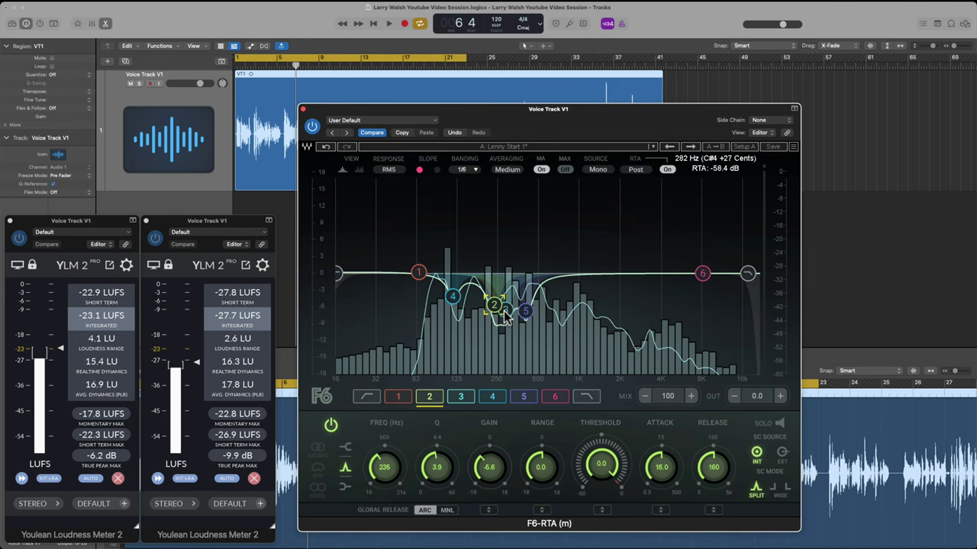
# - Enable the high-pass filter with a 12 dB/oct slope, raise its cutoff to 48 Hz, and switch off band 1
pyautogui.click(504, 311)
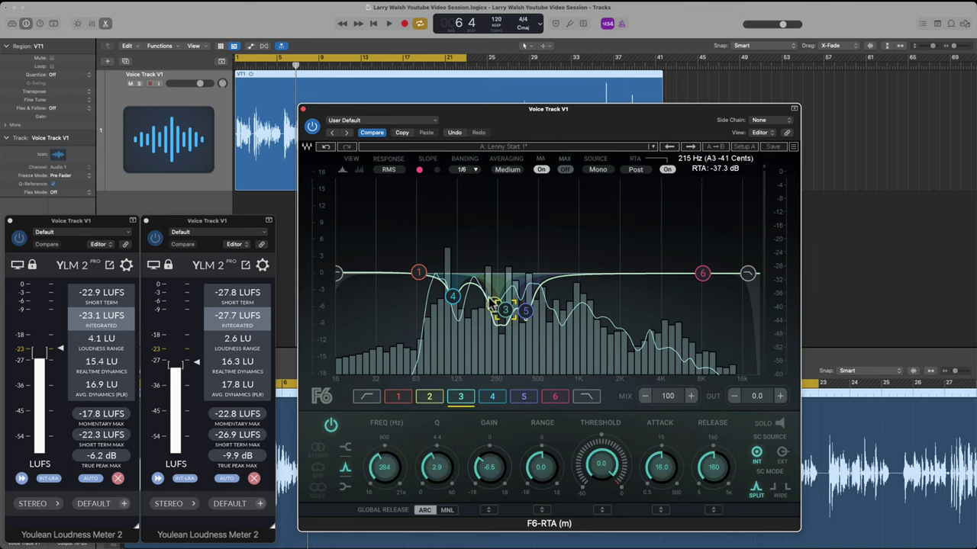
pyautogui.click(493, 306)
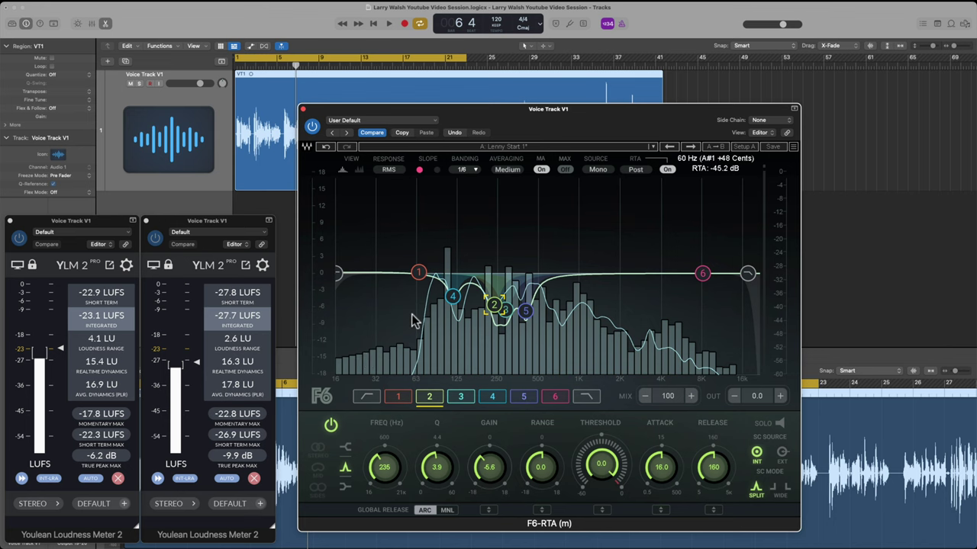
pyautogui.moveTo(341, 282); pyautogui.dragTo(393, 282)
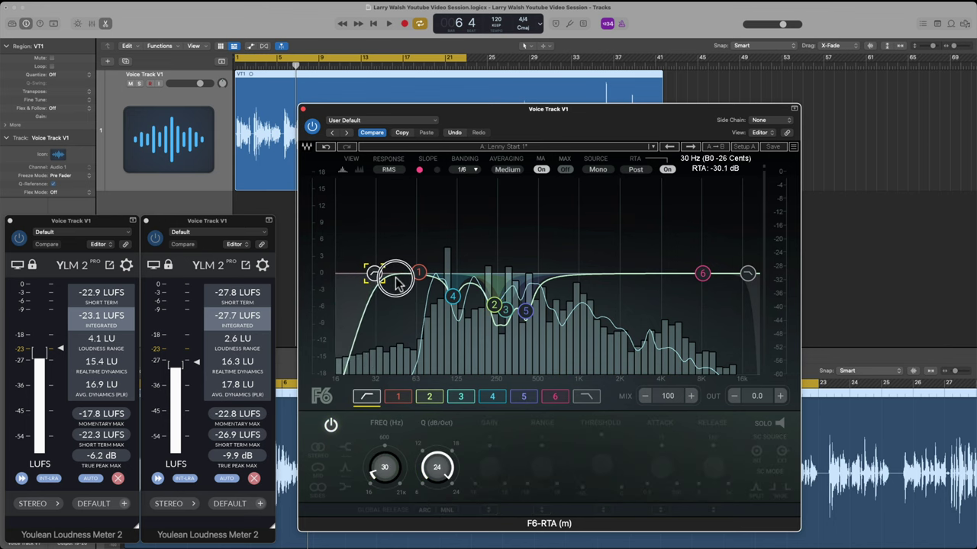
pyautogui.scroll(-2, 431, 469)
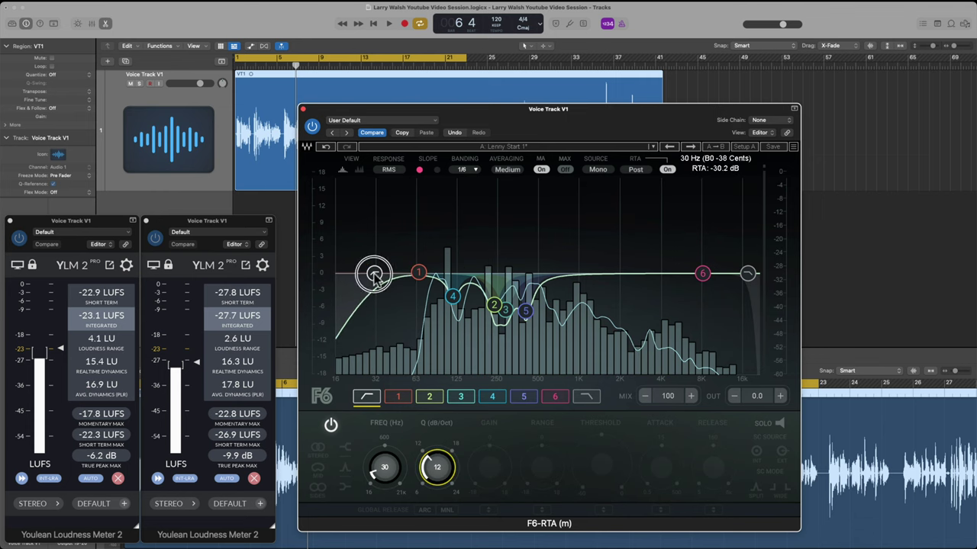
pyautogui.moveTo(374, 274)
pyautogui.mouseDown()
pyautogui.moveTo(471, 276)
pyautogui.moveTo(389, 274)
pyautogui.mouseUp()
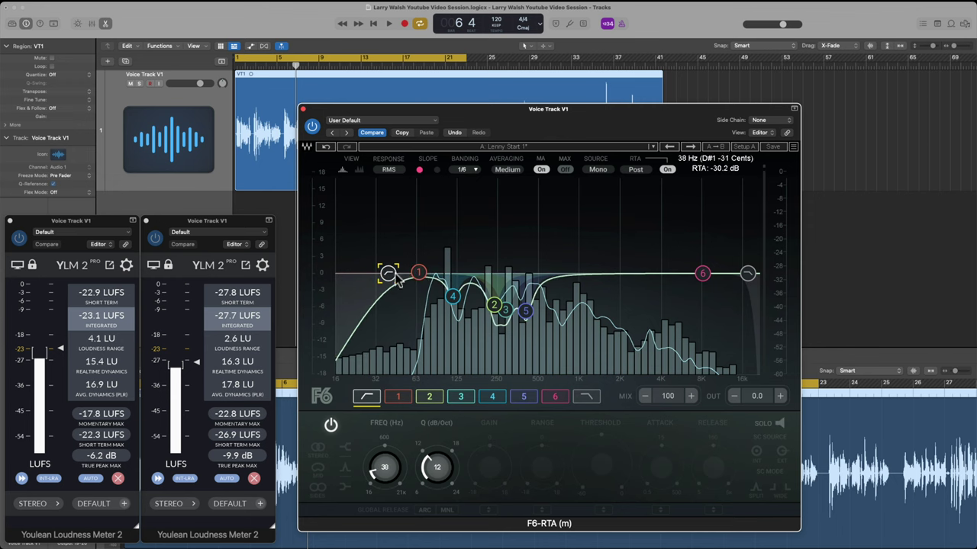
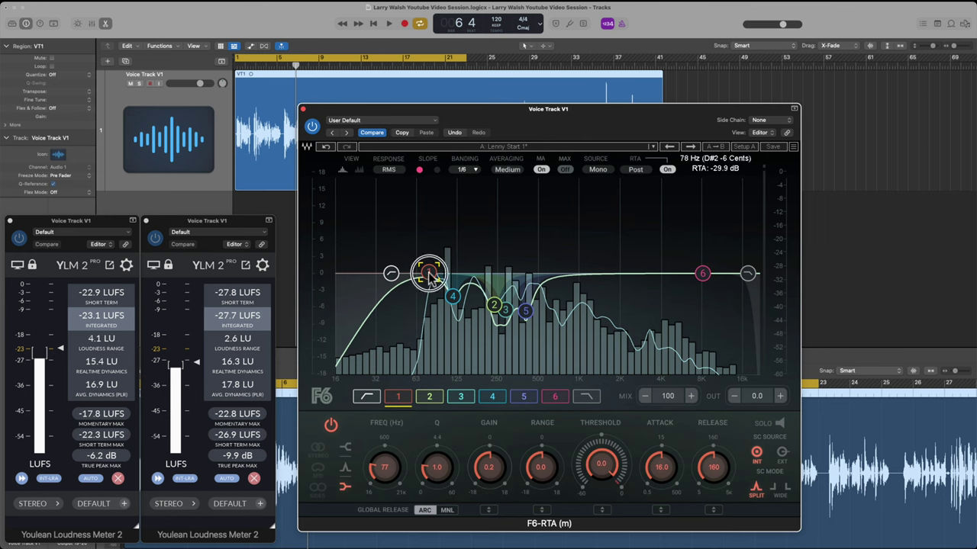
pyautogui.moveTo(390, 273); pyautogui.dragTo(403, 275)
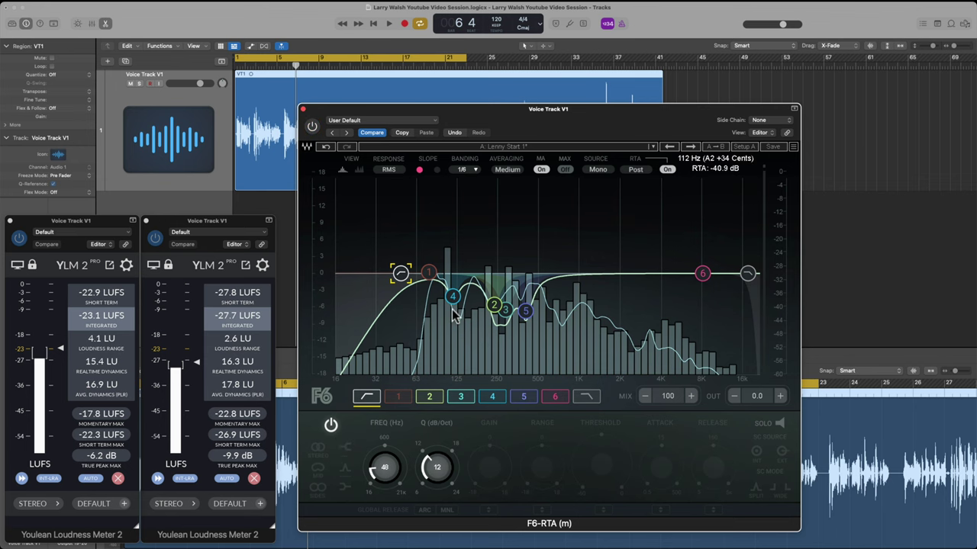
# - Play the voice track and toggle the equalizer's bypass to compare the processed and unprocessed sound
pyautogui.press('space')
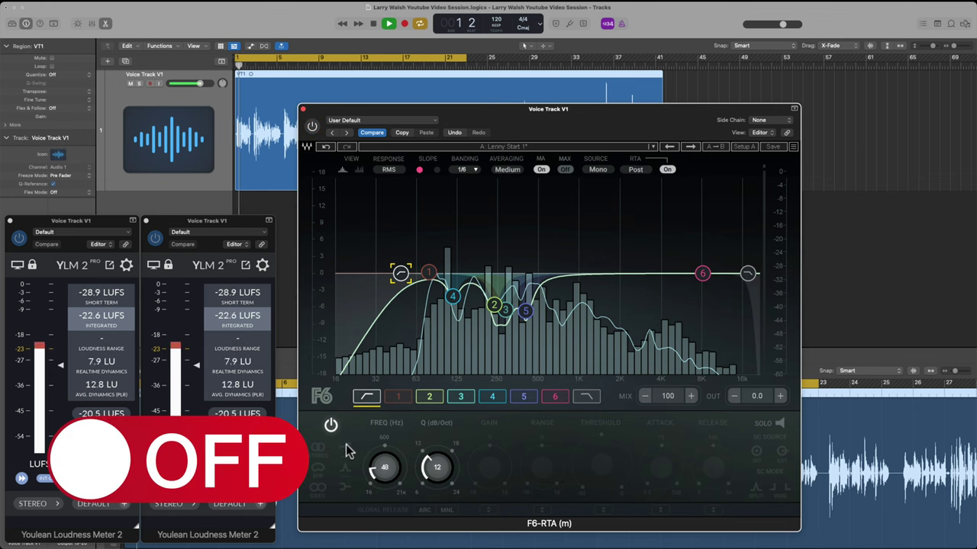
pyautogui.click(312, 127)
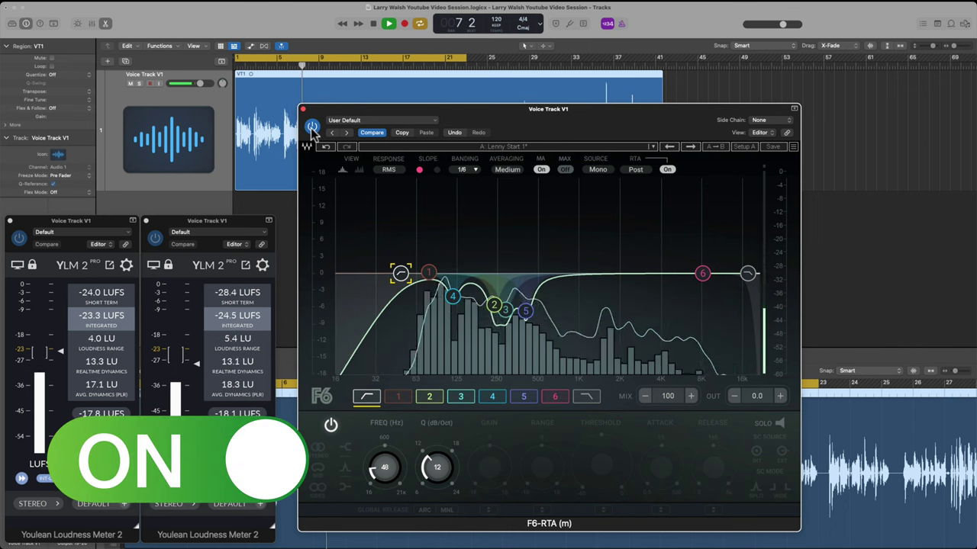
pyautogui.click(312, 127)
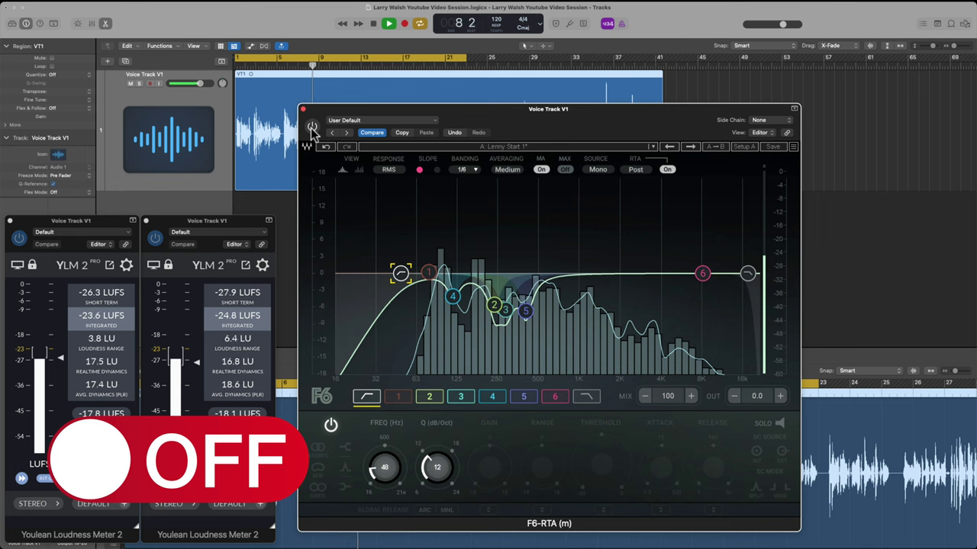
pyautogui.click(312, 127)
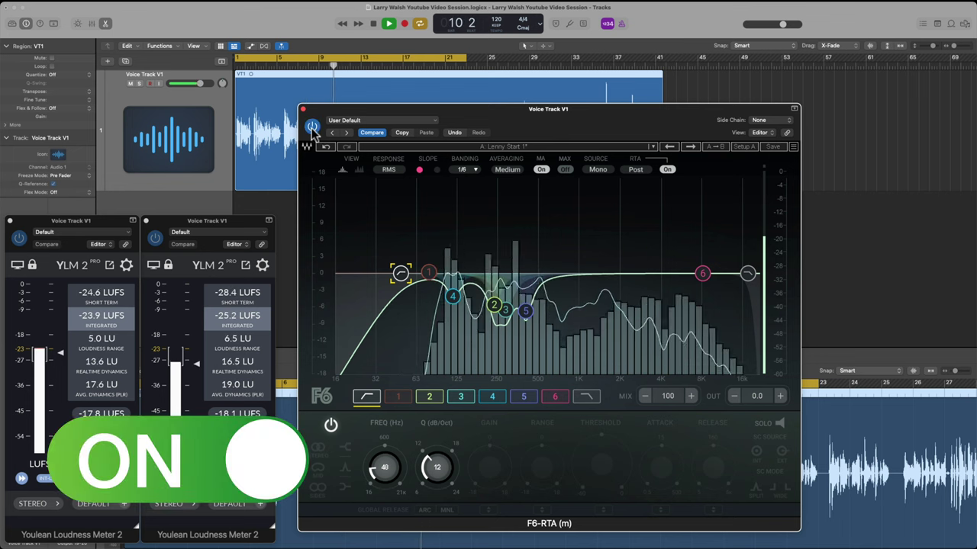
pyautogui.press('space')
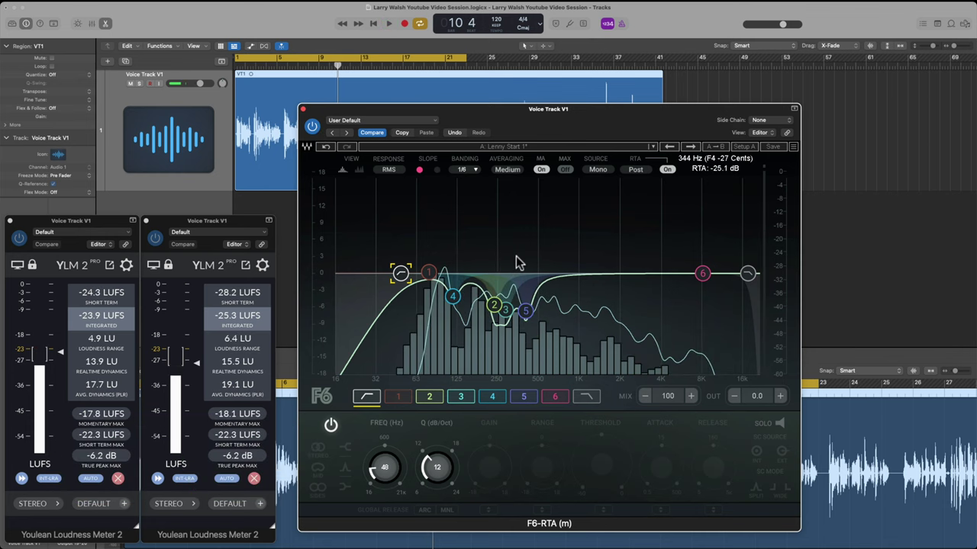
# - Ease band 2's cut to -5.4 dB and band 3's cut slightly, and set band 5 to -6.4 dB with a Q of 4.1
pyautogui.click(506, 311)
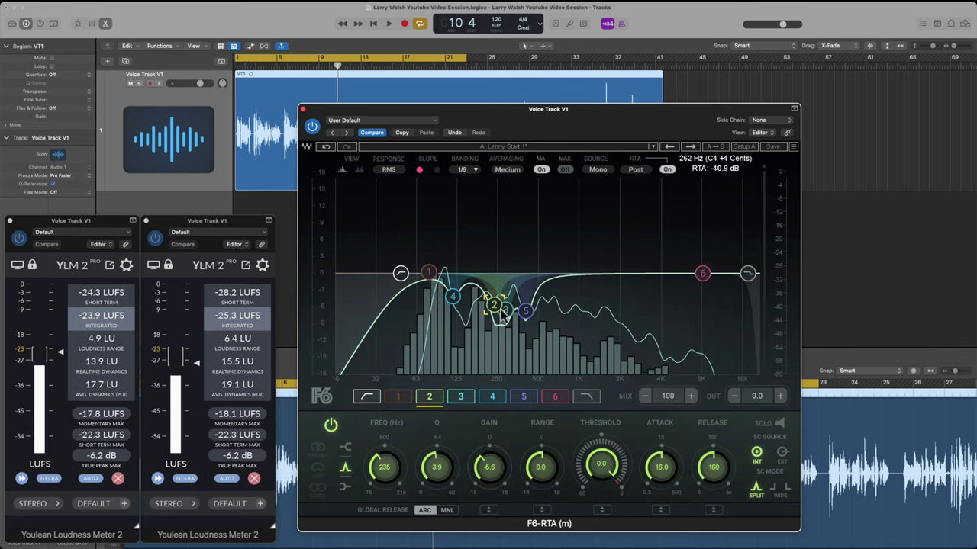
pyautogui.moveTo(484, 467); pyautogui.dragTo(483, 485)
pyautogui.click(495, 305)
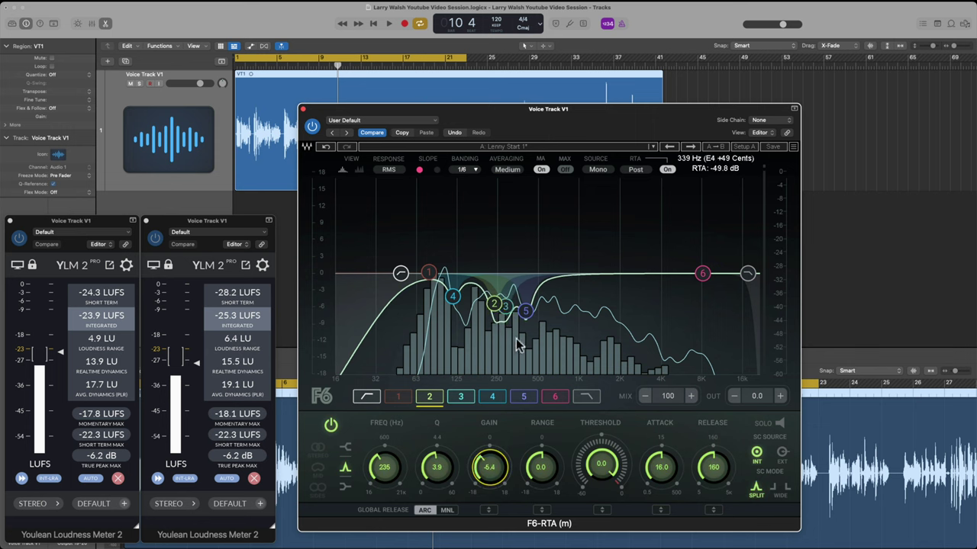
pyautogui.click(525, 311)
pyautogui.moveTo(437, 467); pyautogui.dragTo(489, 463)
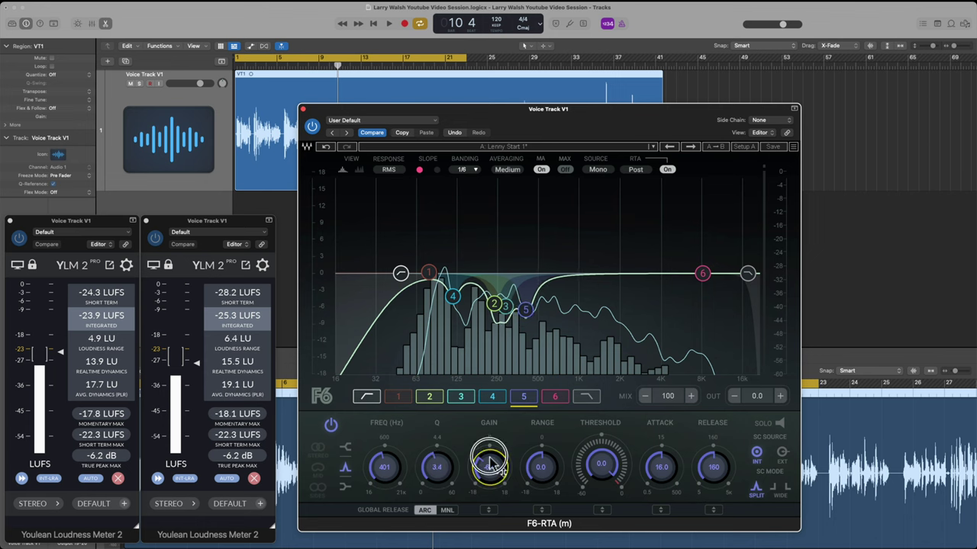
pyautogui.moveTo(441, 482); pyautogui.dragTo(439, 463)
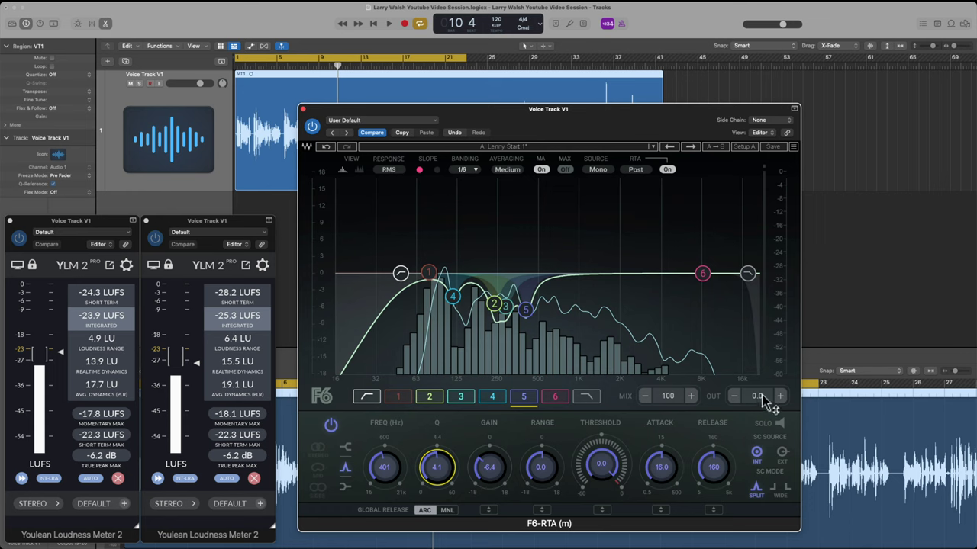
# - Raise the equalizer's output level to 3.7 dB, checking the integrated loudness readings during playback
pyautogui.moveTo(760, 397); pyautogui.dragTo(764, 351)
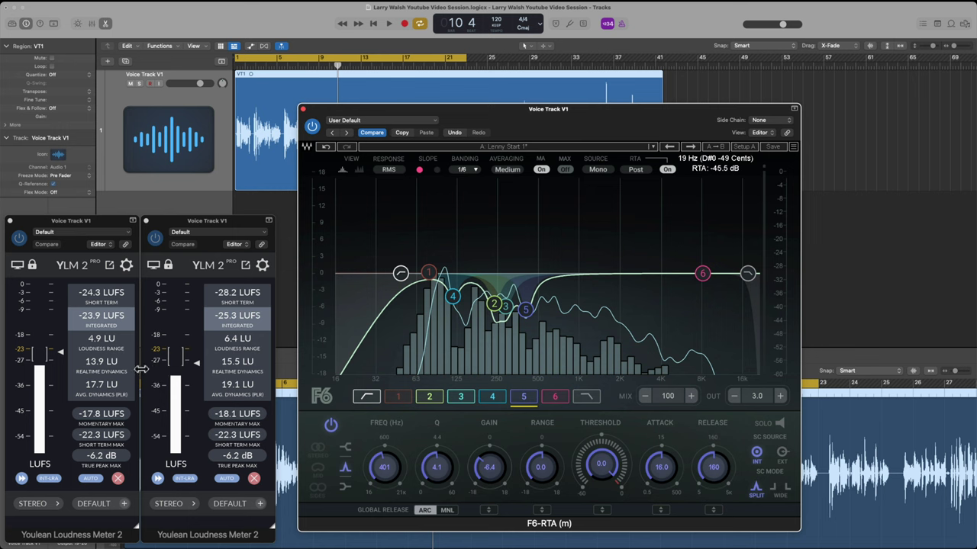
pyautogui.press('space')
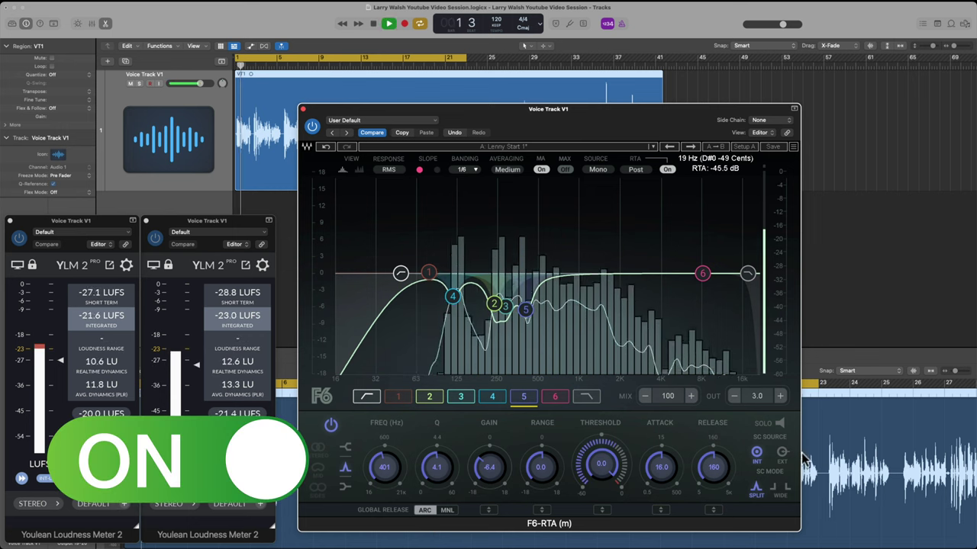
pyautogui.moveTo(763, 395); pyautogui.dragTo(766, 399)
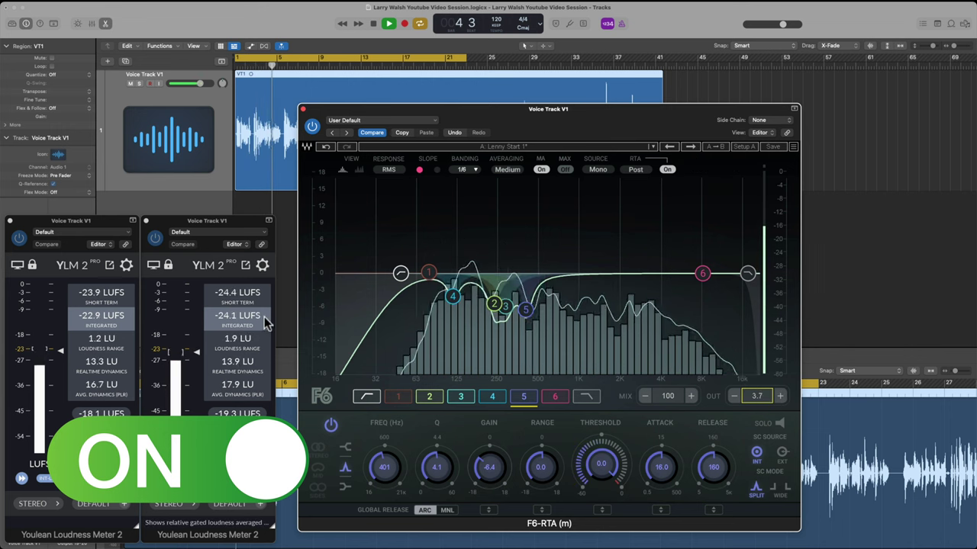
pyautogui.press('space')
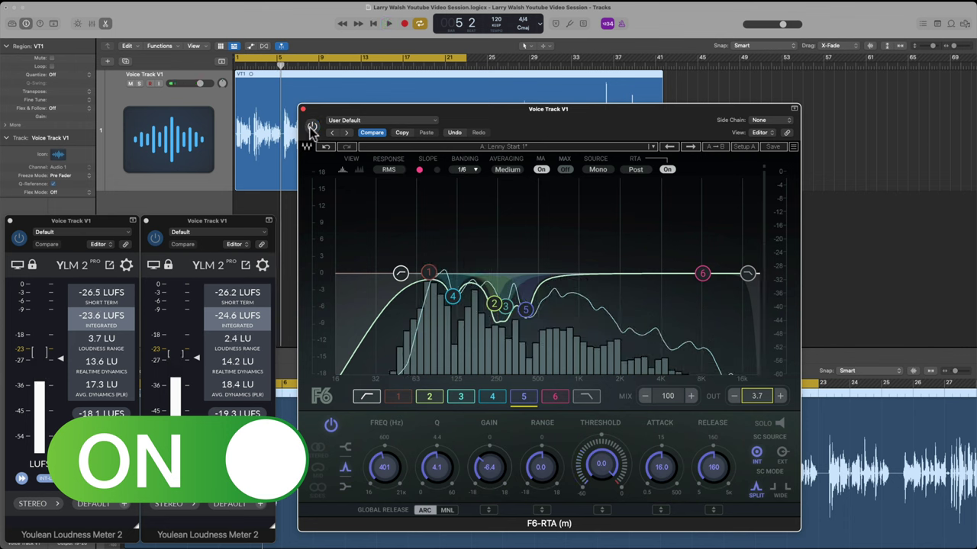
# - Replay the voice track from the start with the equalizer bypassed, and re-enable it to compare at matched loudness
pyautogui.click(312, 125)
pyautogui.press('Return')
pyautogui.press('space')
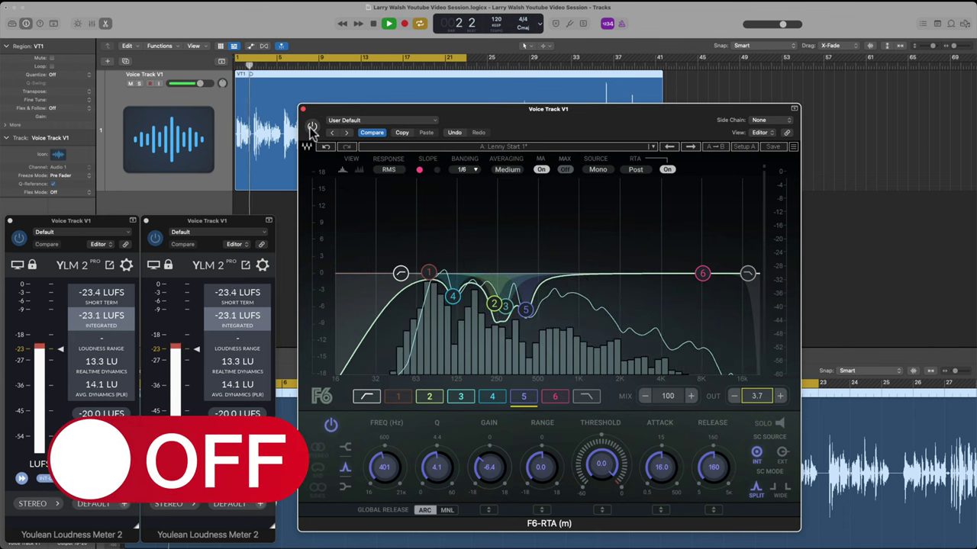
pyautogui.click(312, 126)
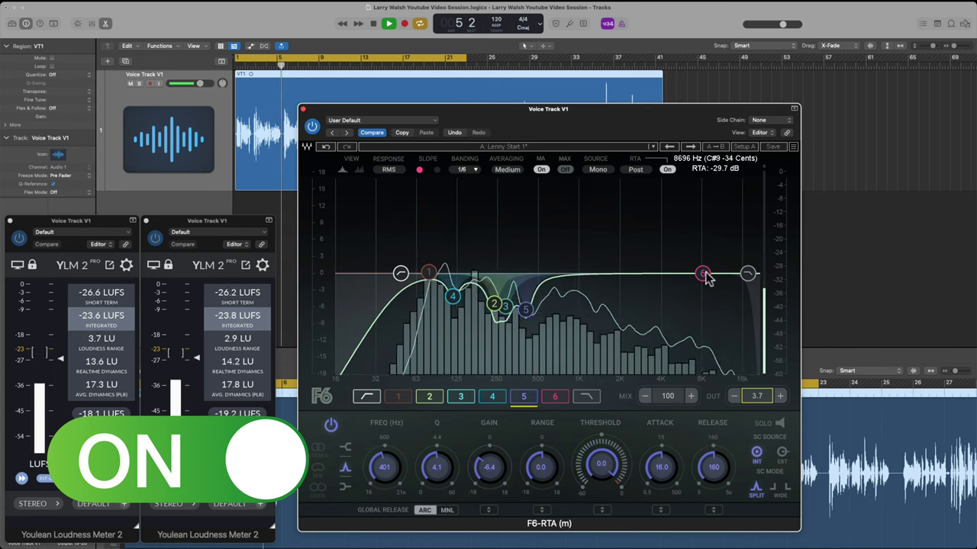
pyautogui.press('space')
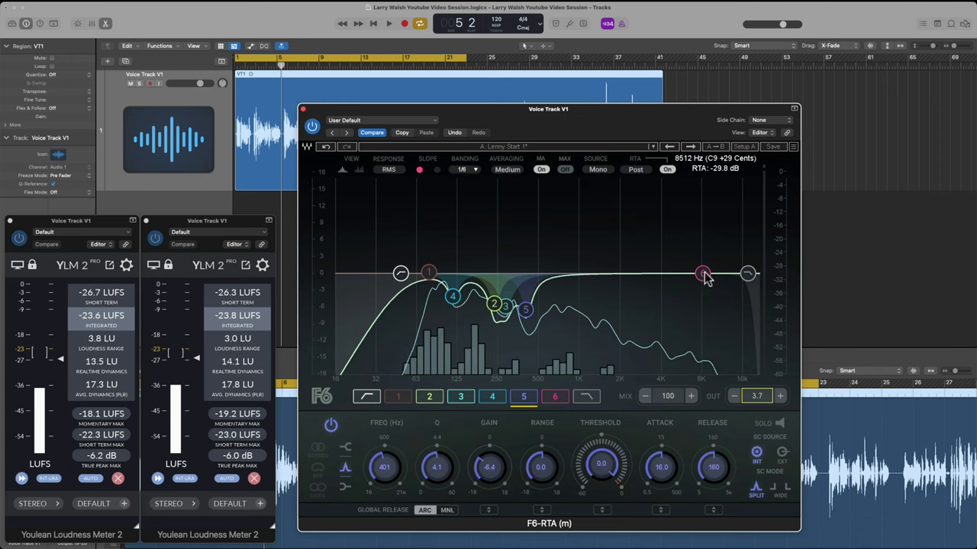
# - Try boosting band 6 by about 7 dB and sweeping it down to about 760 Hz, and return its gain to 0 dB at 1539 Hz
pyautogui.moveTo(703, 279); pyautogui.dragTo(587, 235)
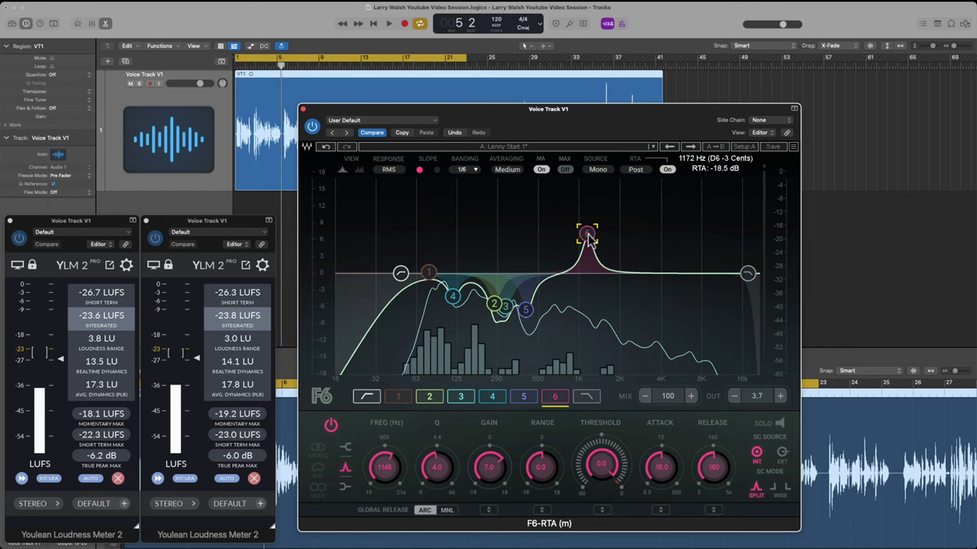
pyautogui.moveTo(587, 237); pyautogui.dragTo(586, 235)
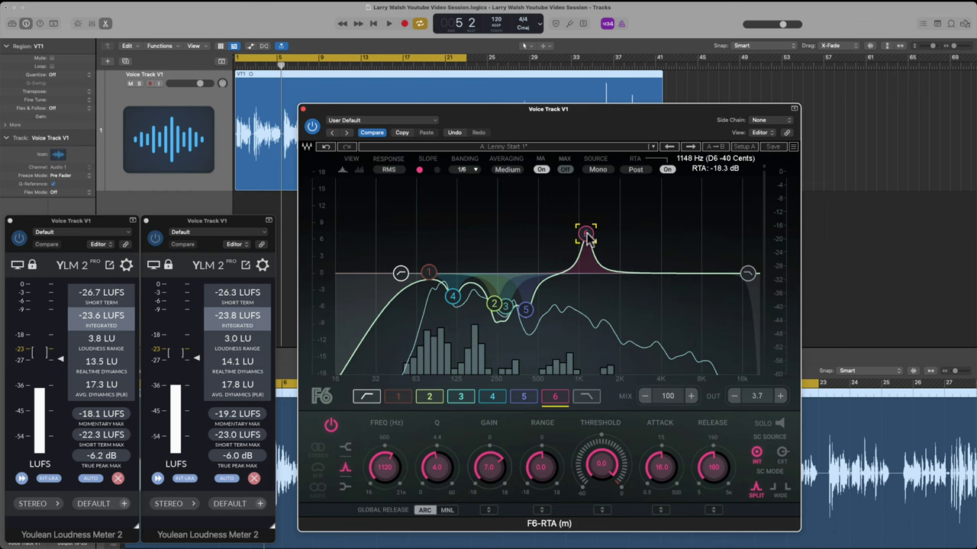
pyautogui.moveTo(586, 236); pyautogui.dragTo(560, 231)
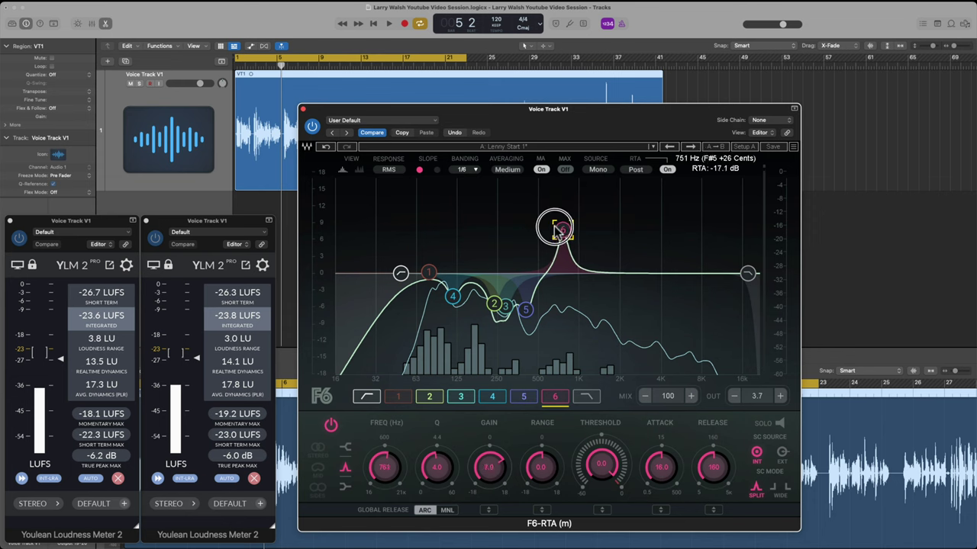
pyautogui.moveTo(561, 231); pyautogui.dragTo(605, 261)
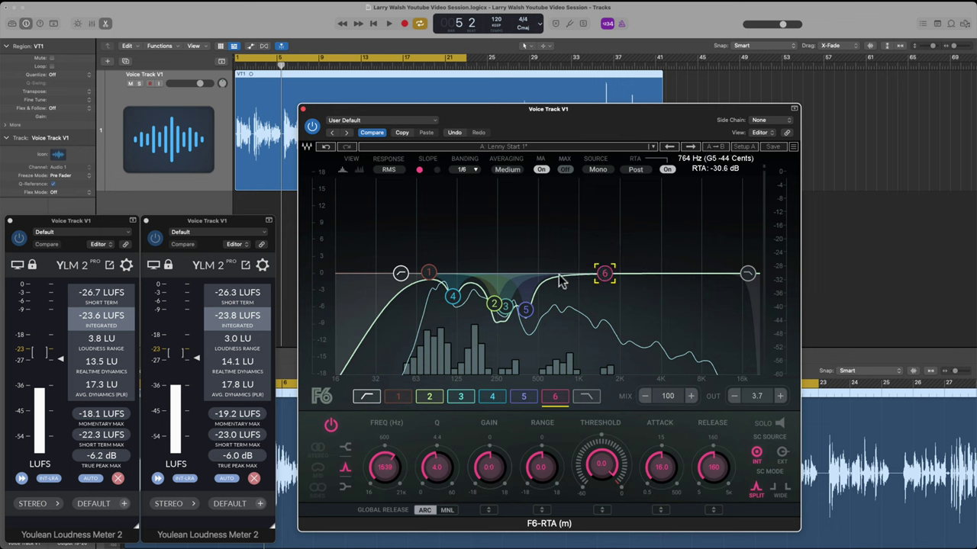
# - Boost and sweep band 6 to 522 Hz during playback, and turn it into a -4.7 dB cut with a Q of 7.2
pyautogui.press('space')
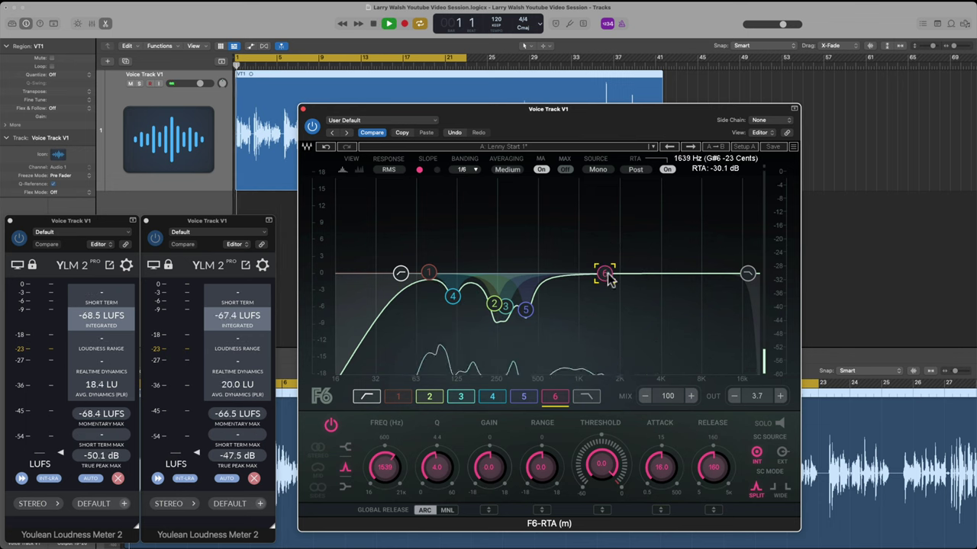
pyautogui.moveTo(609, 279); pyautogui.dragTo(507, 157)
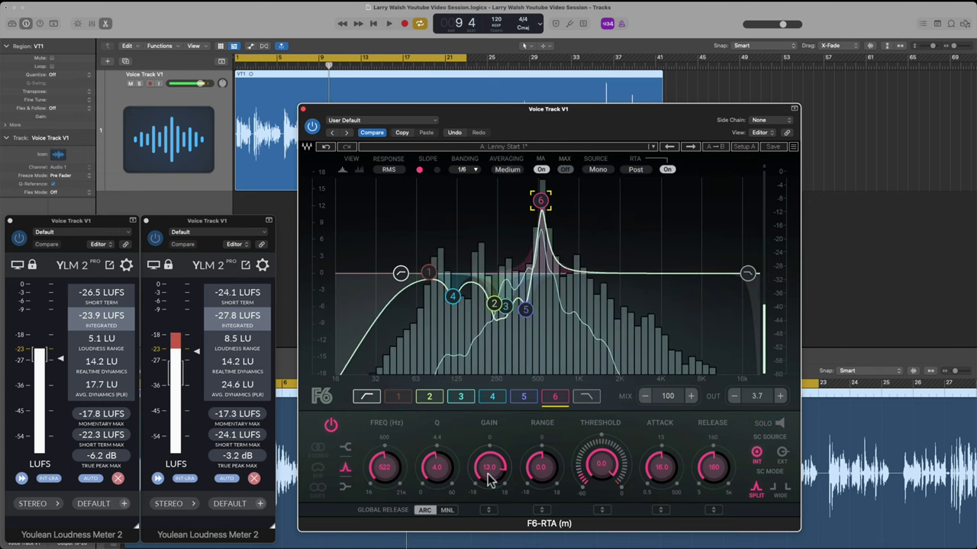
pyautogui.scroll(-2, 489, 469)
pyautogui.scroll(-2, 489, 469)
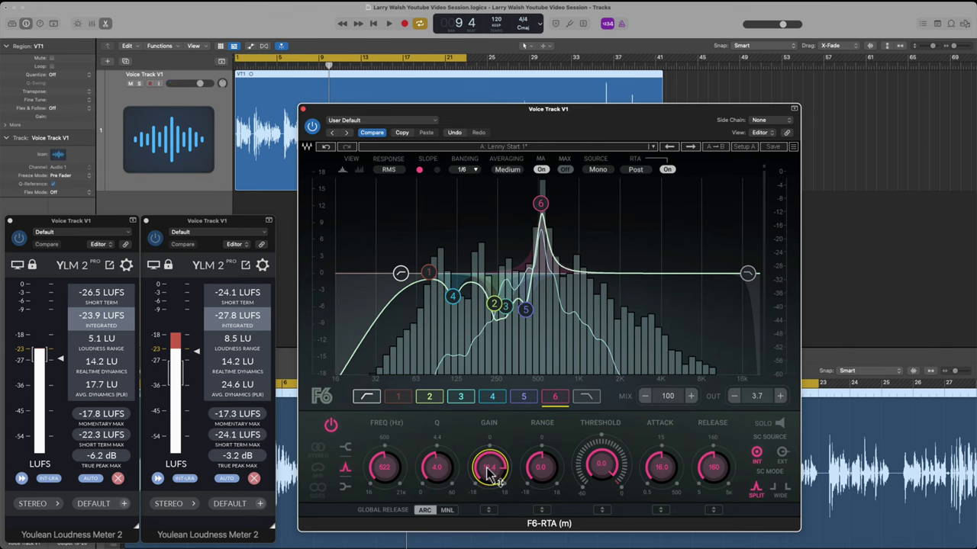
pyautogui.press('space')
pyautogui.scroll(-10, 488, 469)
pyautogui.moveTo(488, 469); pyautogui.dragTo(439, 427)
pyautogui.scroll(2, 492, 467)
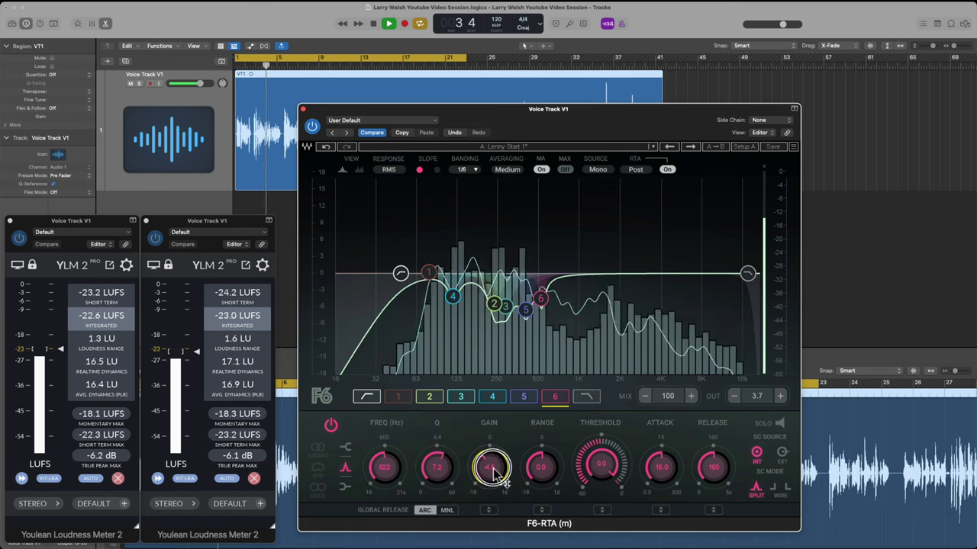
pyautogui.scroll(-2, 492, 468)
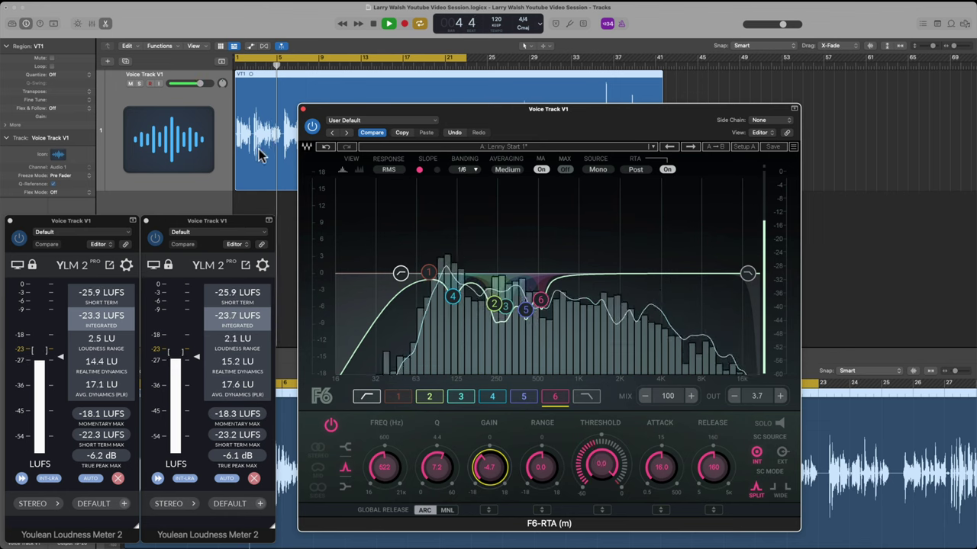
# - Bypass and re-enable the equalizer during playback to judge the added band 6 cut, and stop playback
pyautogui.click(312, 127)
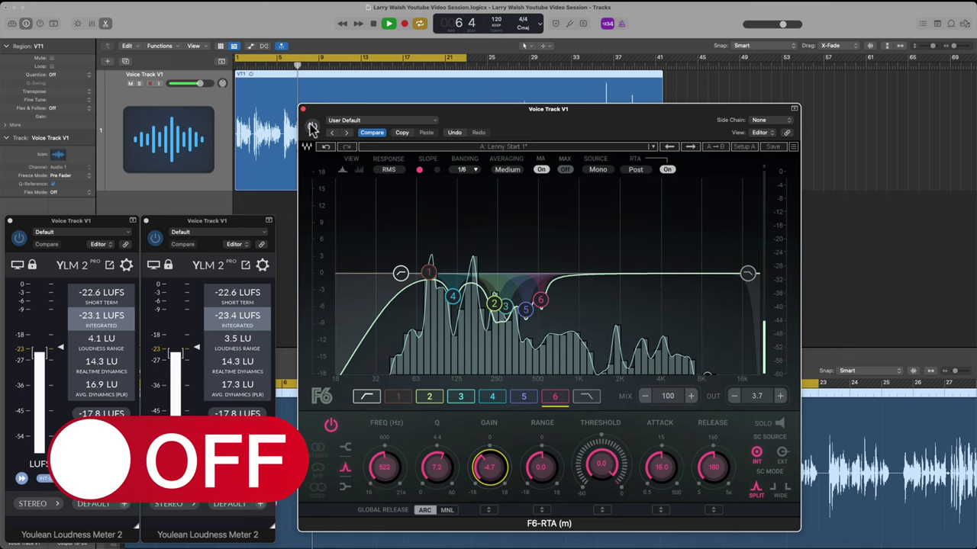
pyautogui.click(312, 127)
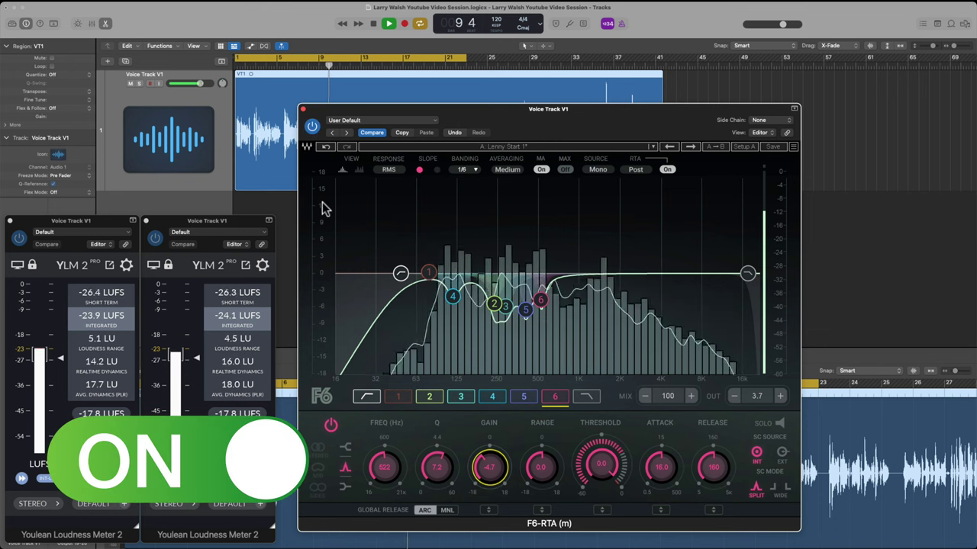
pyautogui.press('space')
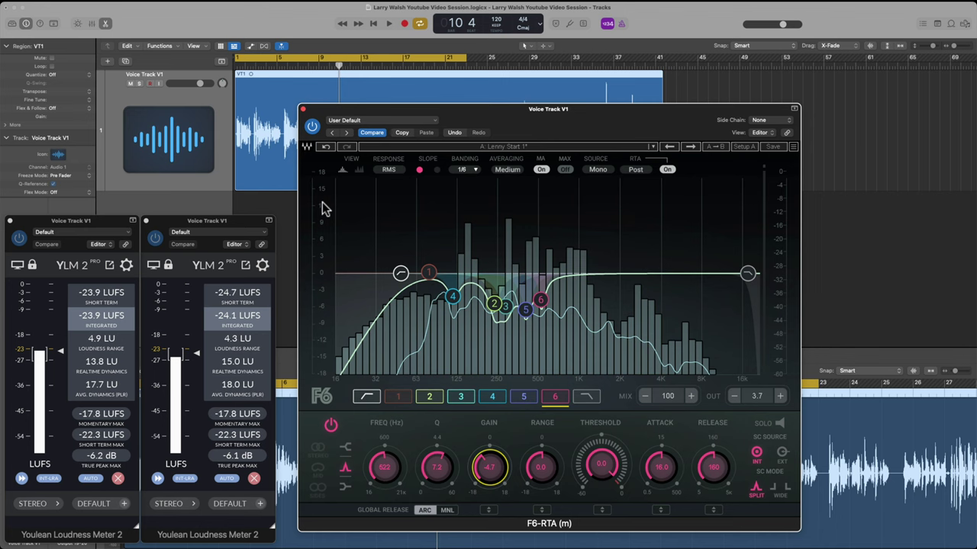
# - Replay the voice track, audition band 2 in solo, and try boosting band 3 to 13.3 dB at 291 Hz before returning it to a -6.8 dB cut
pyautogui.press('space')
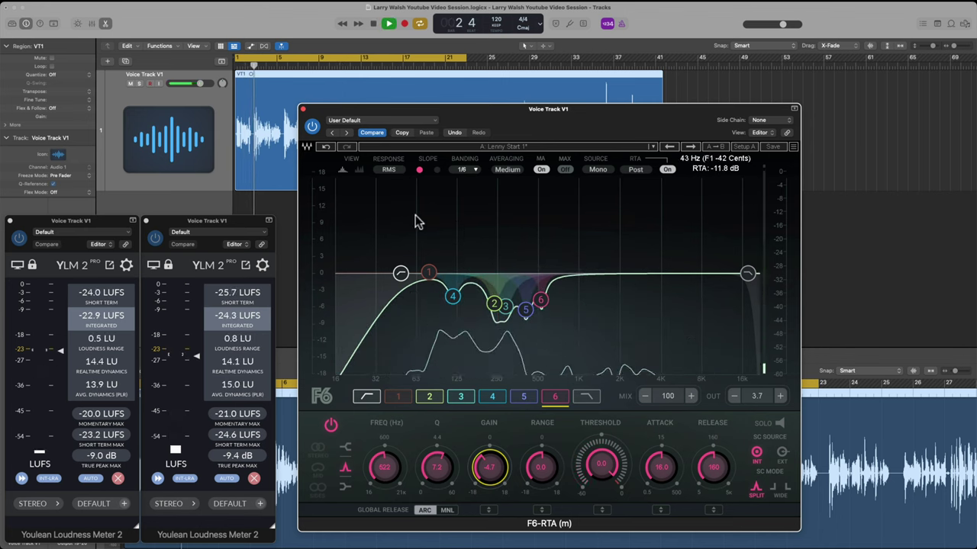
pyautogui.click(493, 304)
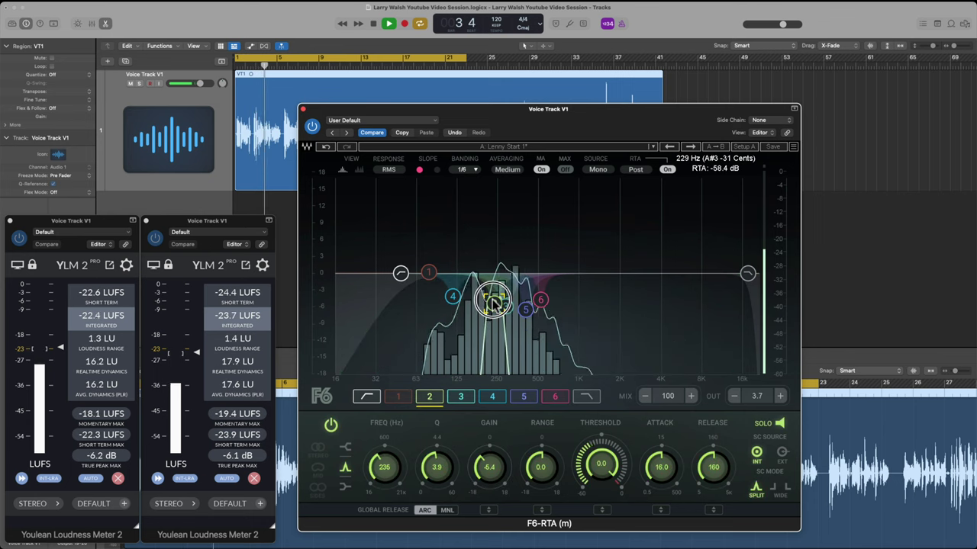
pyautogui.moveTo(493, 304); pyautogui.dragTo(504, 187)
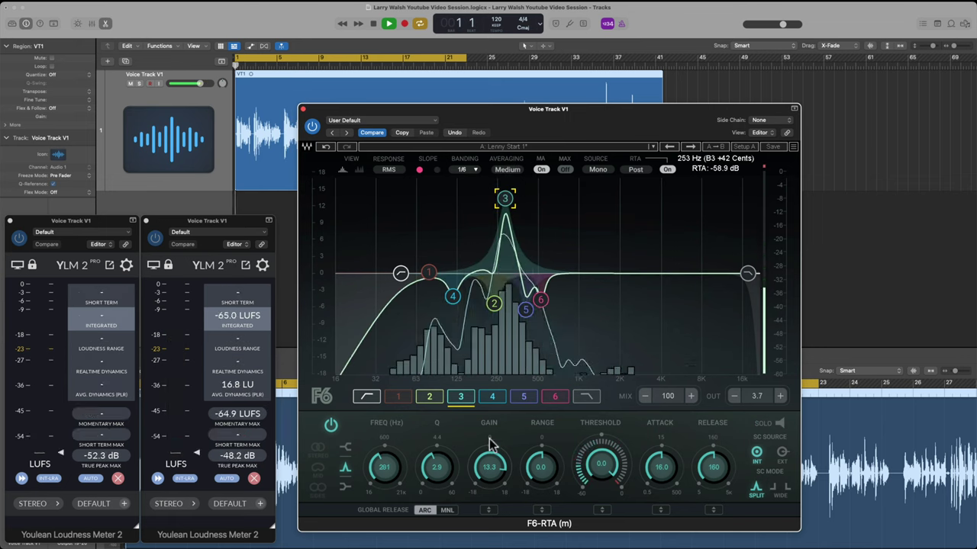
pyautogui.moveTo(491, 445); pyautogui.dragTo(480, 523)
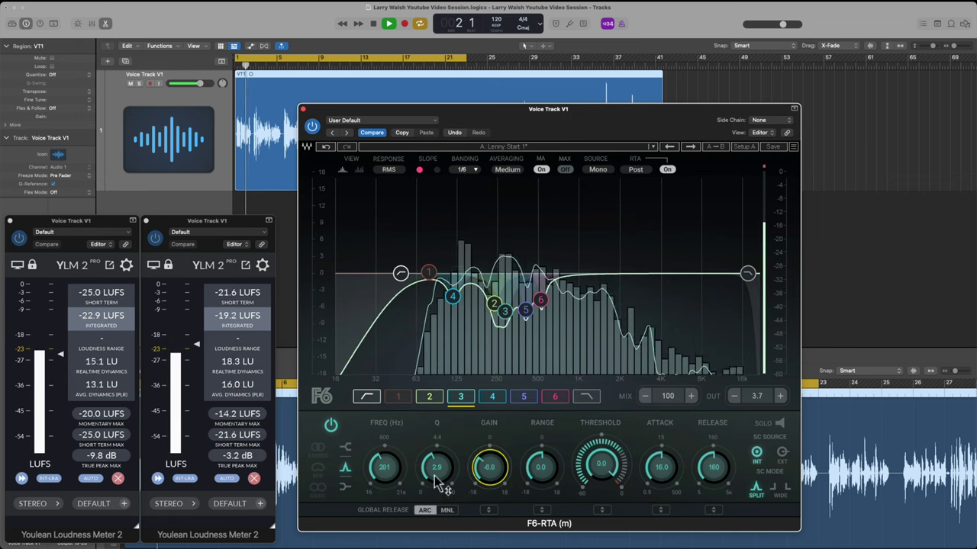
# - Narrow band 3 to a Q of 5.9, deepen its cut to -8.9 dB at 274 Hz during playback, and stop playback
pyautogui.moveTo(436, 482); pyautogui.dragTo(496, 486)
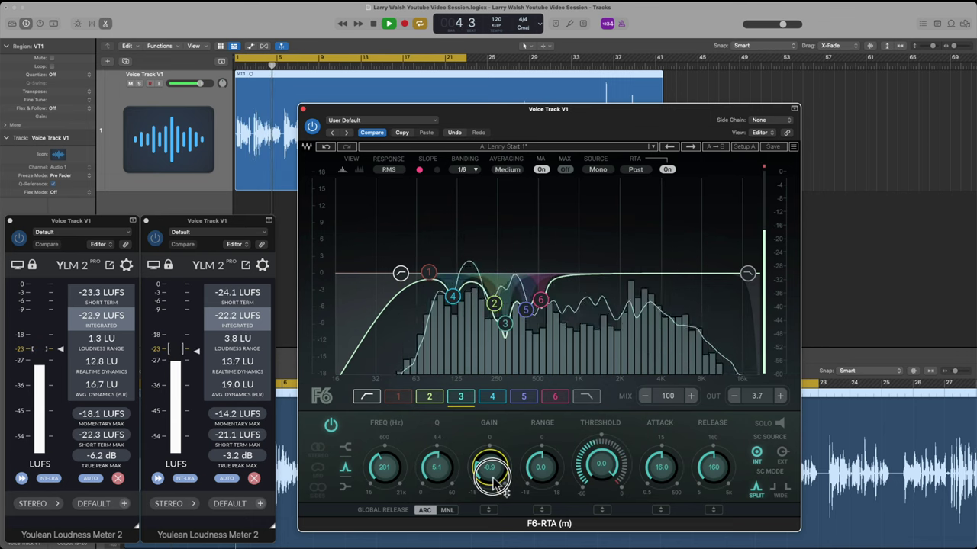
pyautogui.click(441, 467)
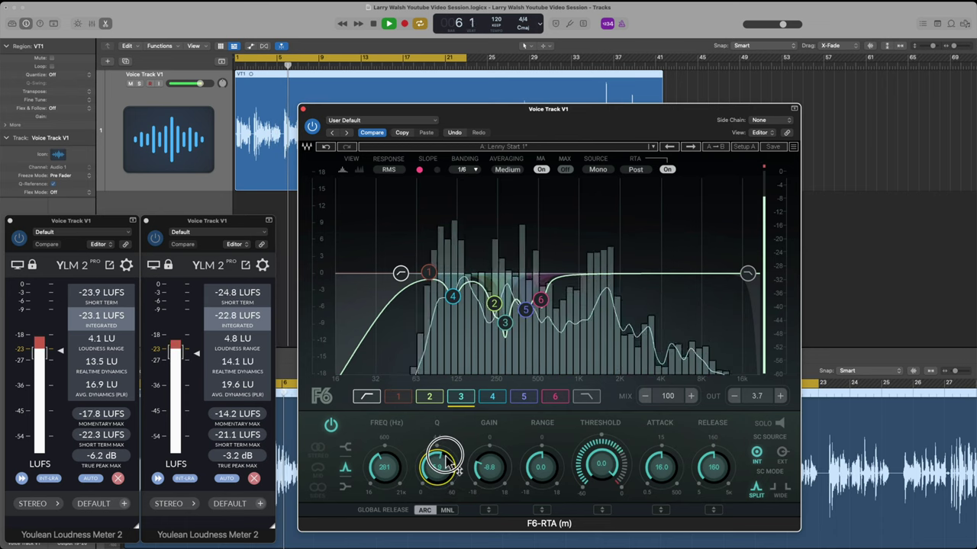
pyautogui.click(454, 394)
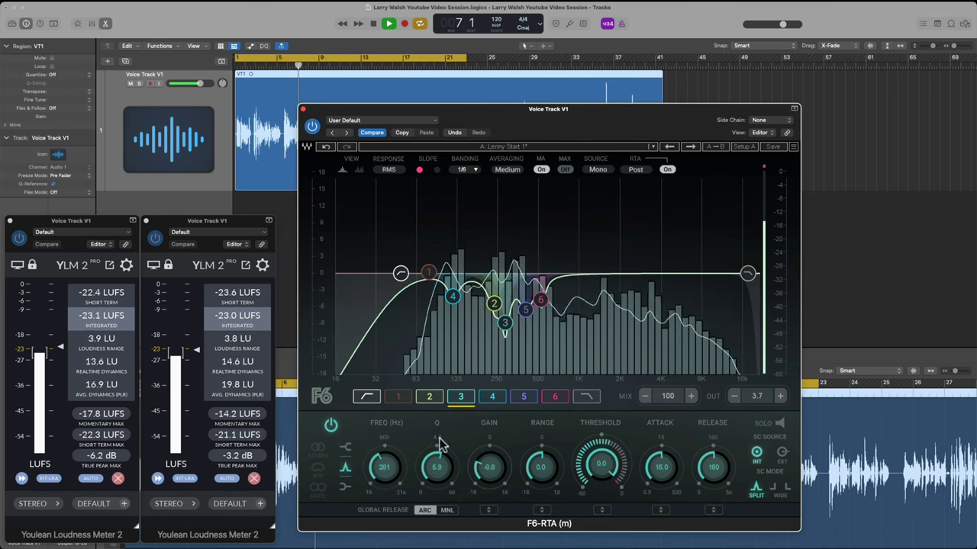
pyautogui.moveTo(505, 322); pyautogui.dragTo(504, 329)
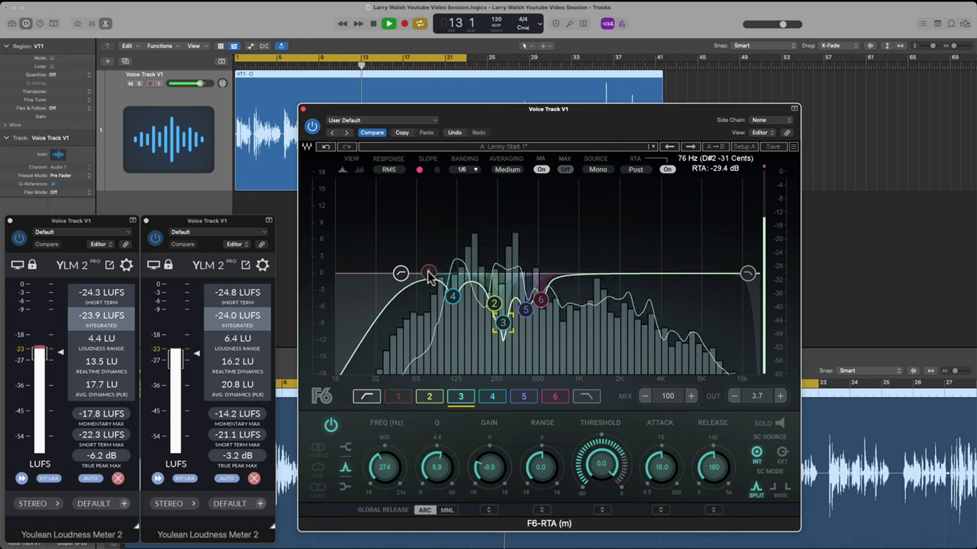
pyautogui.press('space')
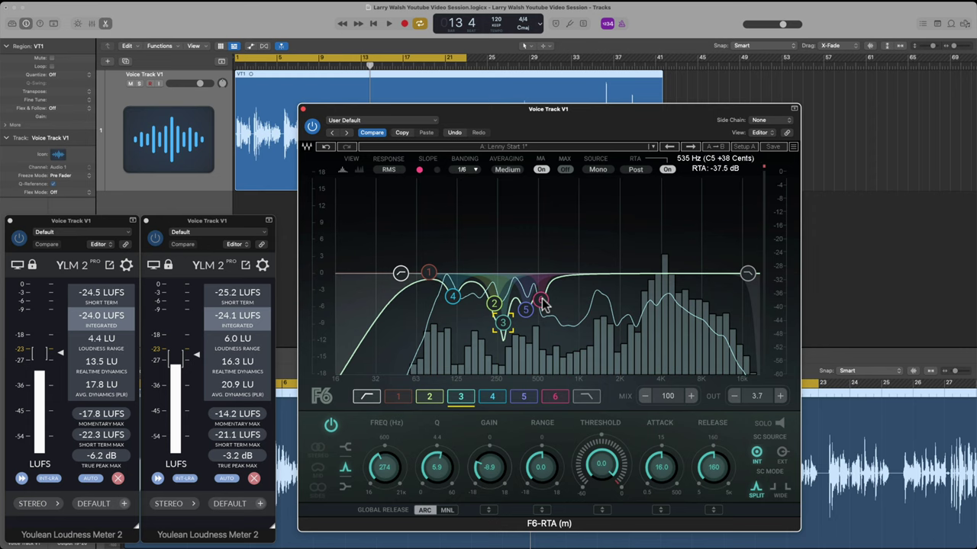
# - Boost the band 1 low shelf by 7.4 dB at 69 Hz and play the voice track
pyautogui.click(428, 275)
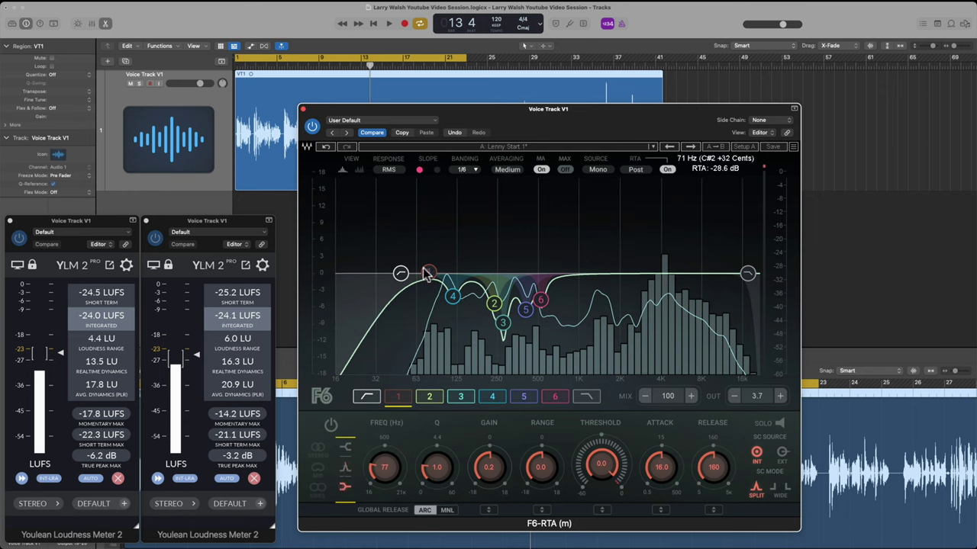
pyautogui.click(401, 274)
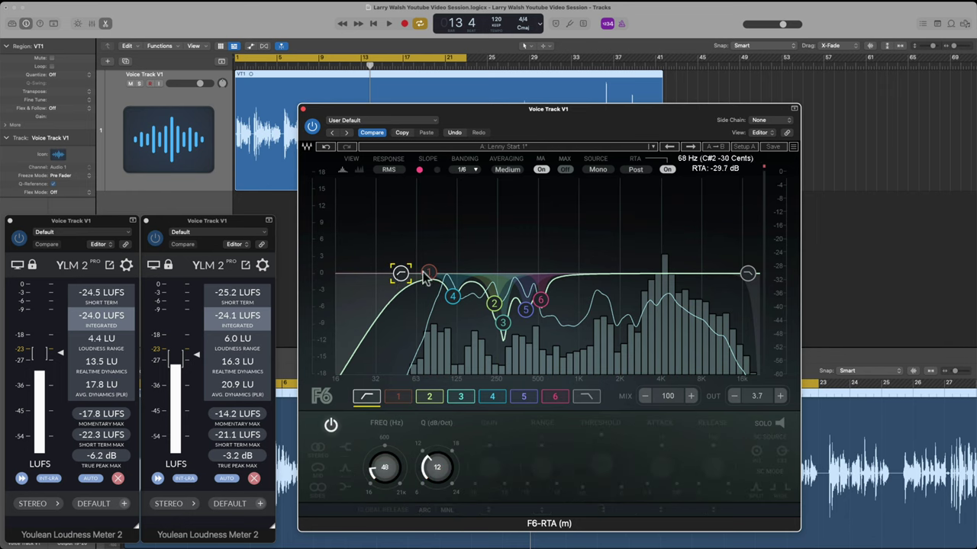
pyautogui.moveTo(428, 277); pyautogui.dragTo(426, 235)
pyautogui.press('space')
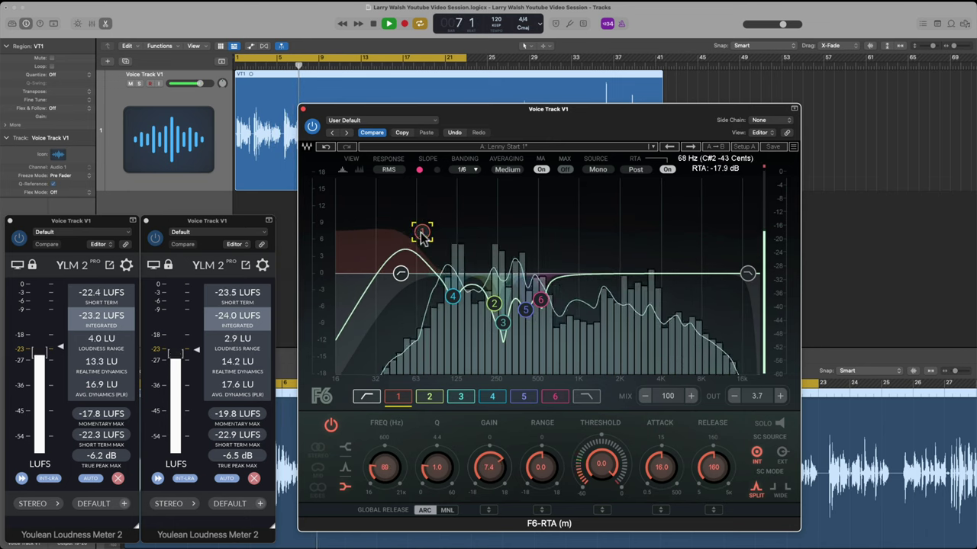
# - Bypass and re-enable the equalizer during playback, reduce the band 1 low-shelf boost to 6.3 dB at 62 Hz, and stop playback
pyautogui.click(312, 127)
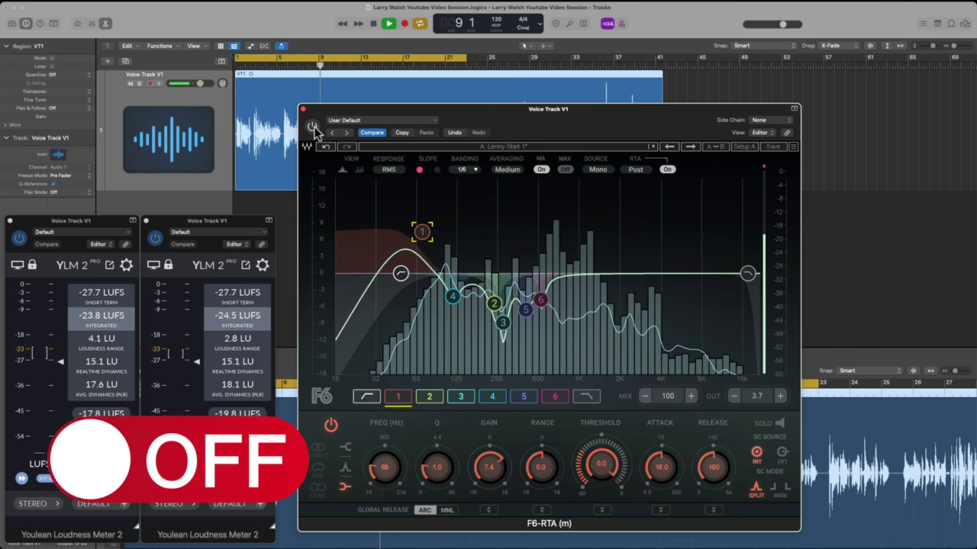
pyautogui.click(312, 127)
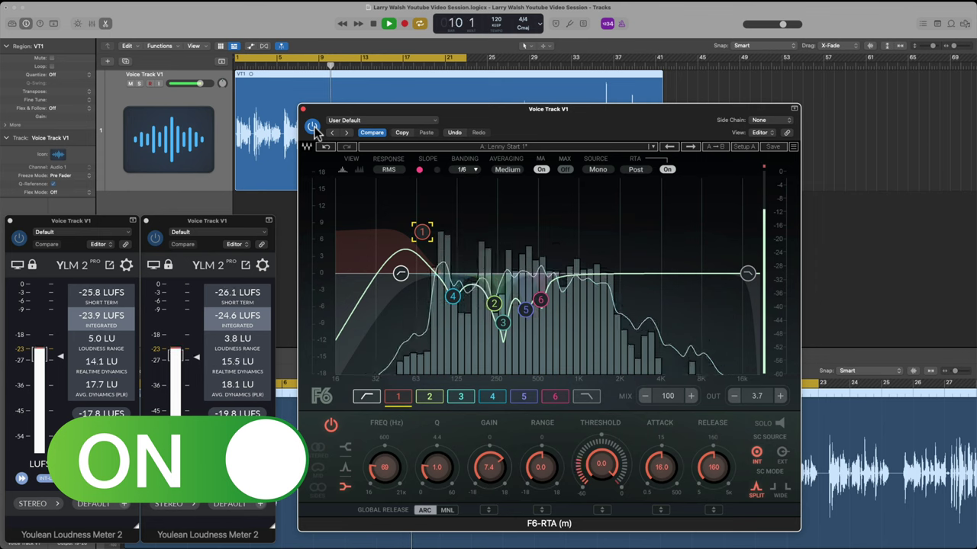
pyautogui.moveTo(422, 232); pyautogui.dragTo(416, 238)
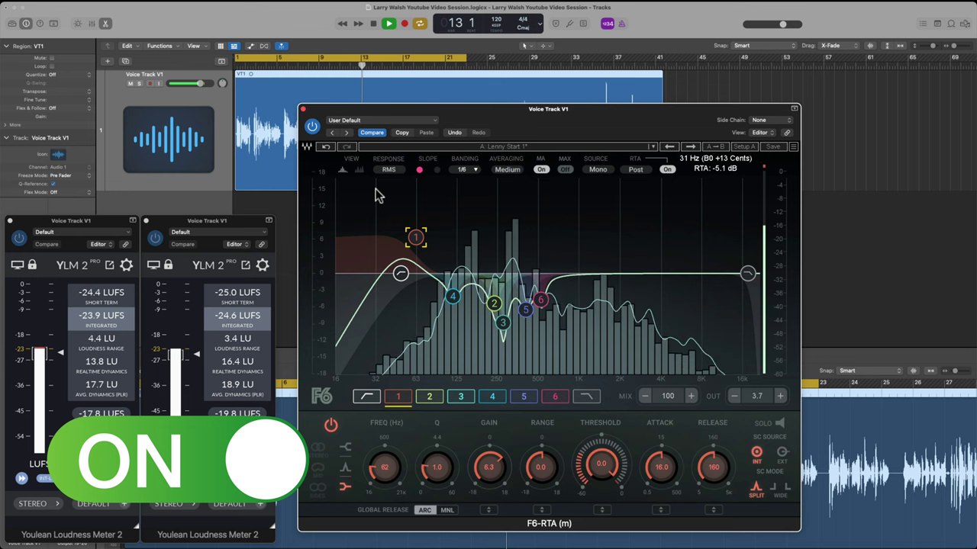
pyautogui.press('space')
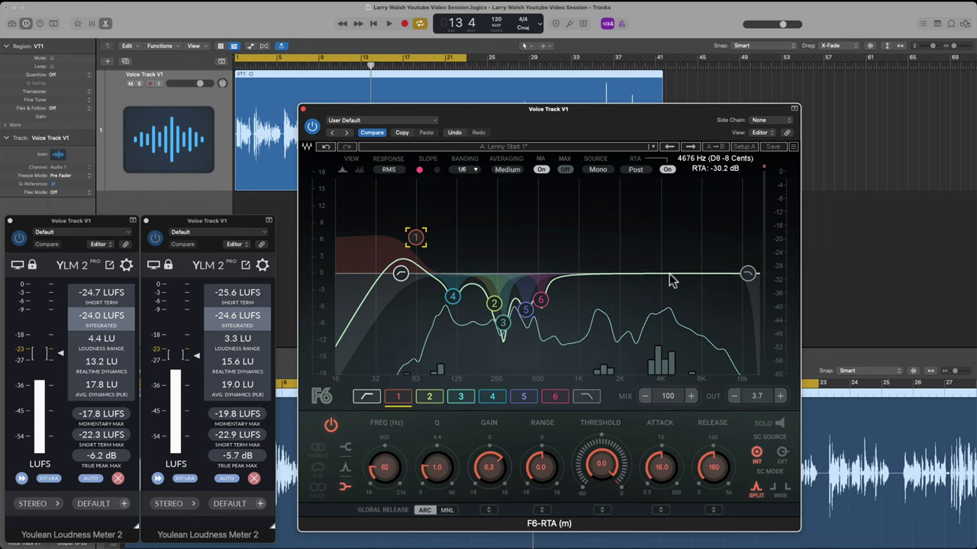
# - Rearrange the equalizer and loudness meter windows, open the voice track's PSE expander beside the equalizer, and bypass it
pyautogui.moveTo(574, 114)
pyautogui.mouseDown()
pyautogui.moveTo(559, 103)
pyautogui.moveTo(557, 111)
pyautogui.mouseUp()
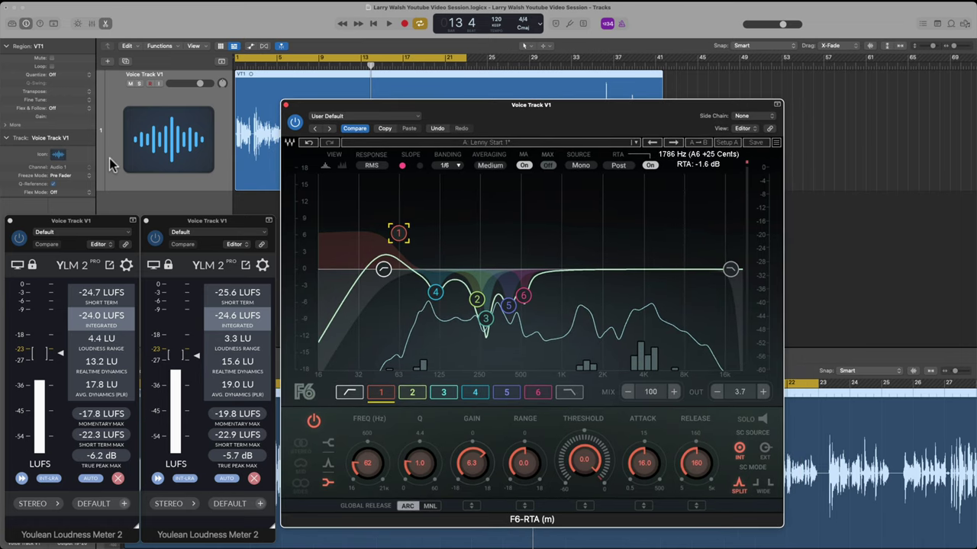
pyautogui.moveTo(47, 221); pyautogui.dragTo(163, 215)
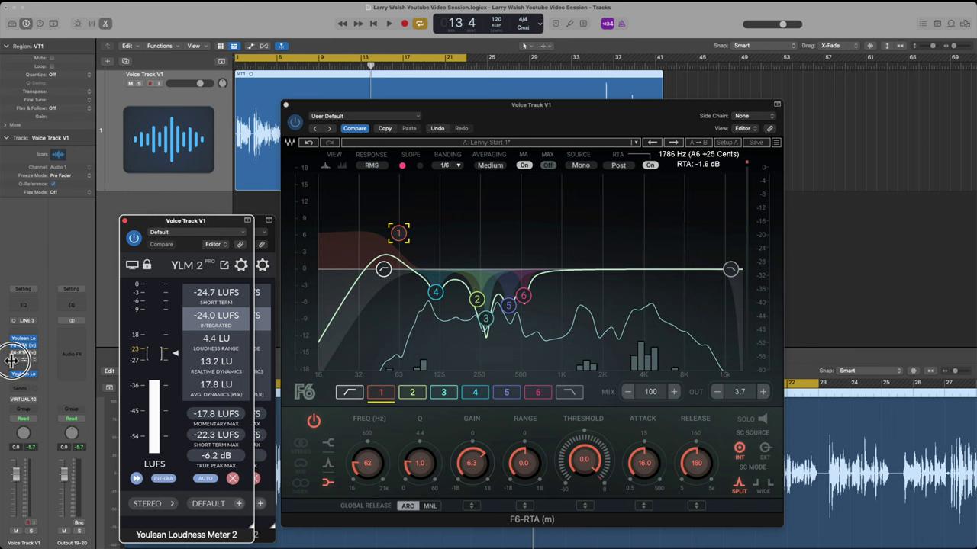
pyautogui.click(15, 359)
pyautogui.moveTo(261, 89); pyautogui.dragTo(838, 200)
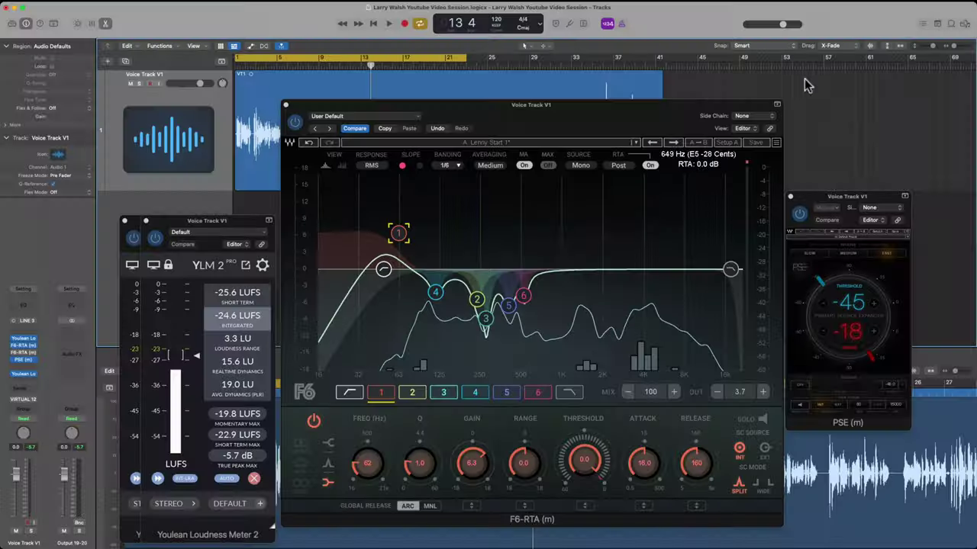
pyautogui.click(799, 213)
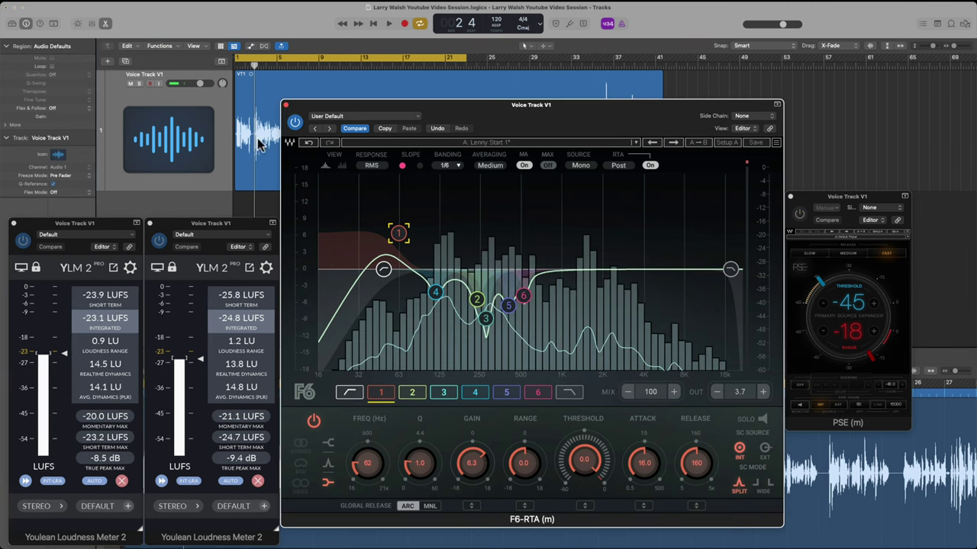
# - Uncover the voice waveform, play it from bar 13 to about bar 17 with cycling off, and move the equalizer window back
pyautogui.click(308, 103)
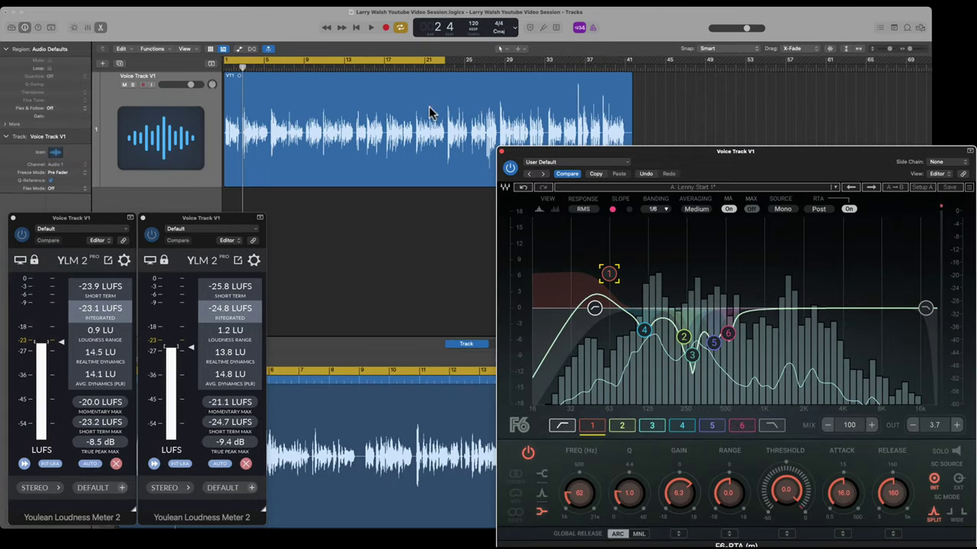
pyautogui.click(345, 67)
pyautogui.click(347, 68)
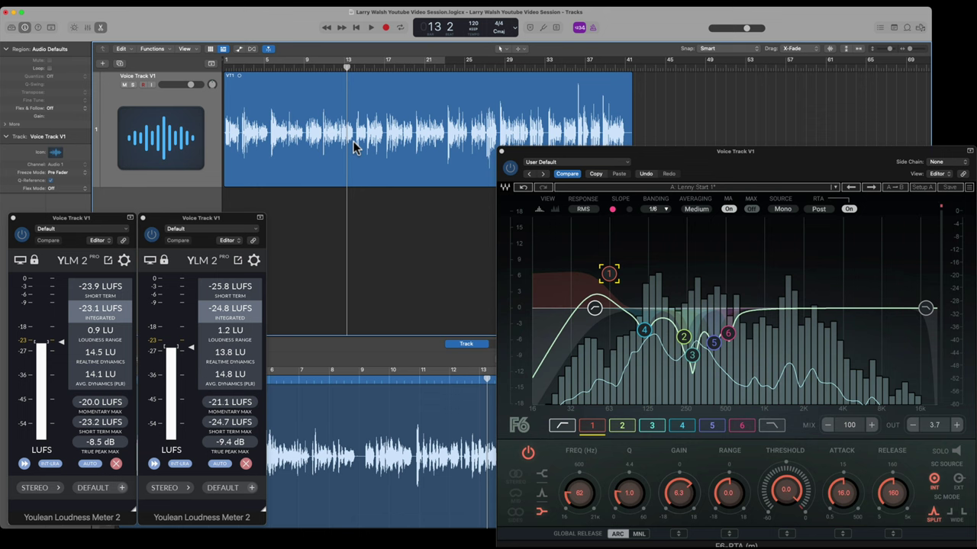
pyautogui.press('space')
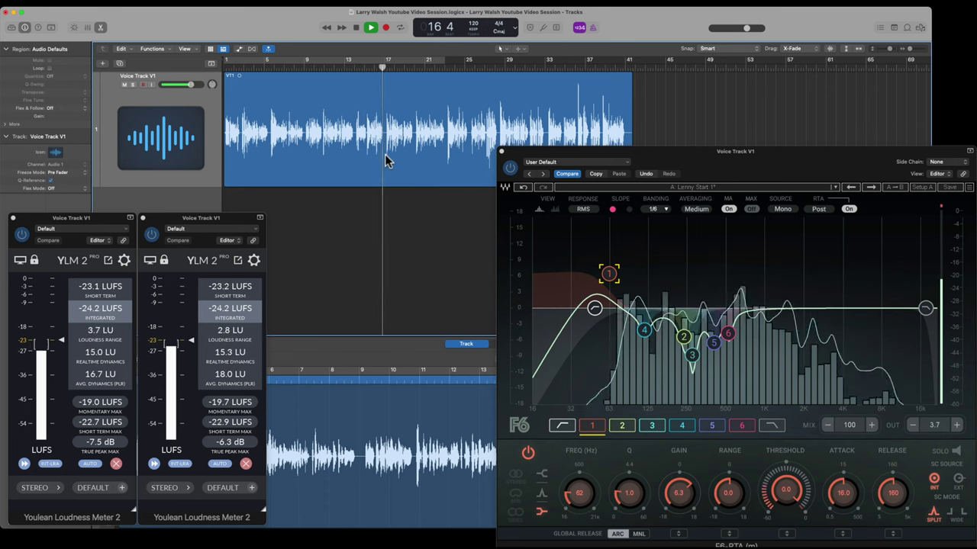
pyautogui.press('space')
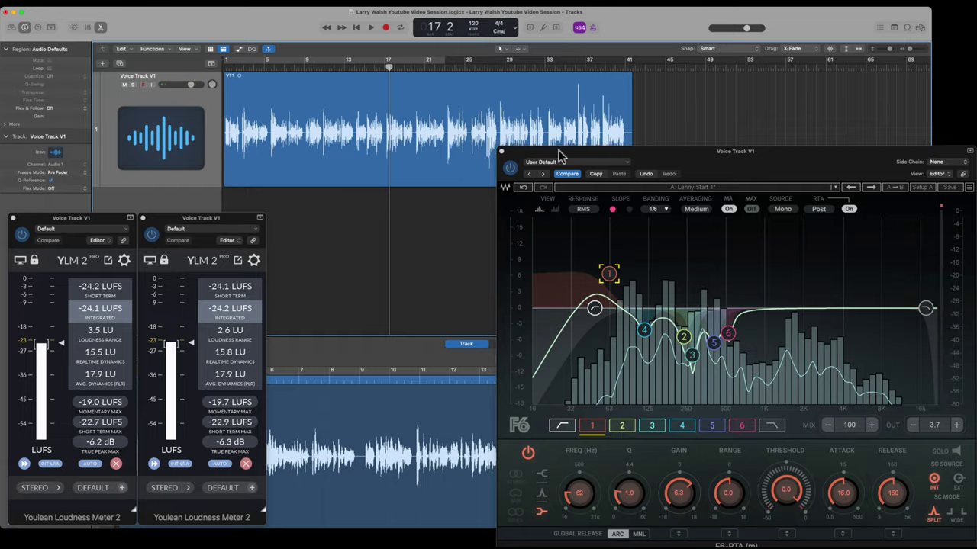
pyautogui.moveTo(557, 153); pyautogui.dragTo(348, 123)
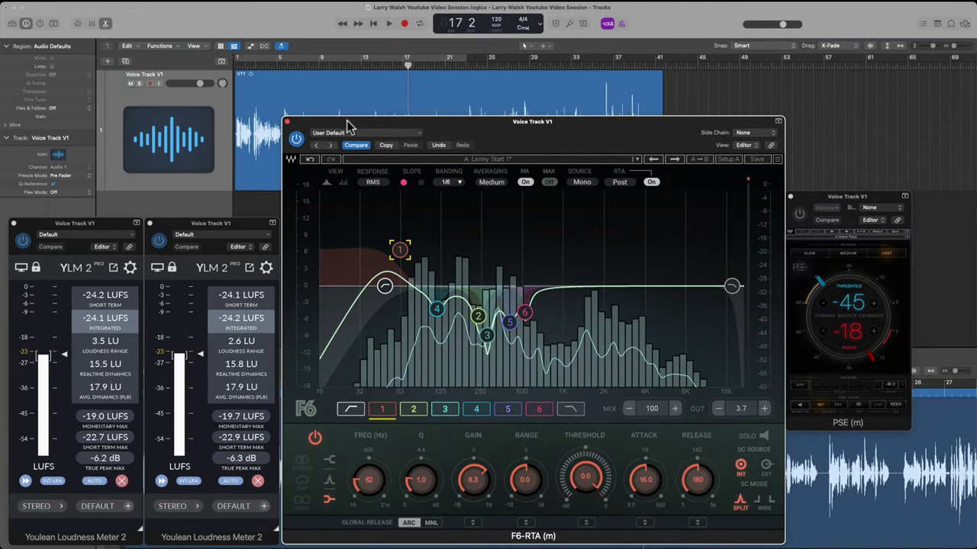
# - Move the PSE window clear of the equalizer, replay the track from the start with the expander bypassed, enable it during playback, and stop
pyautogui.moveTo(816, 200); pyautogui.dragTo(819, 203)
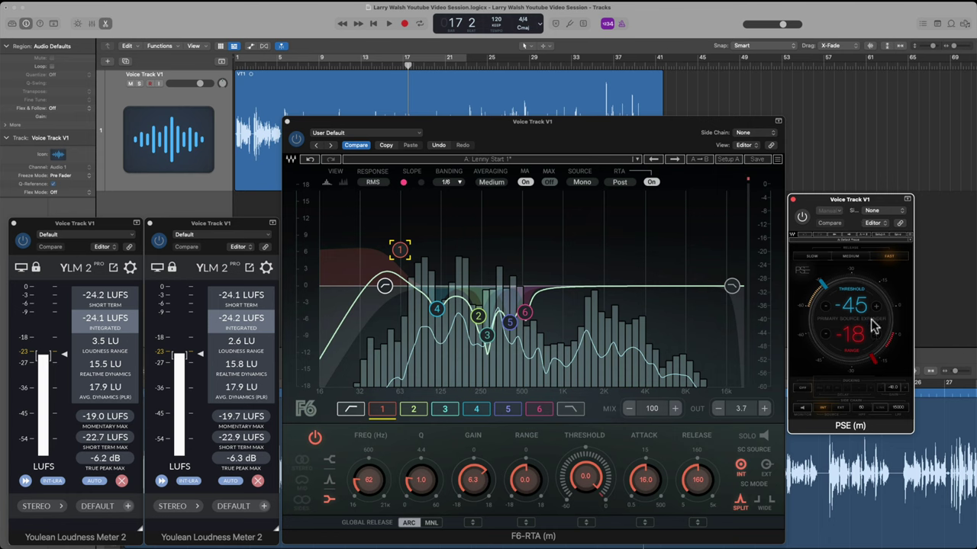
pyautogui.click(880, 369)
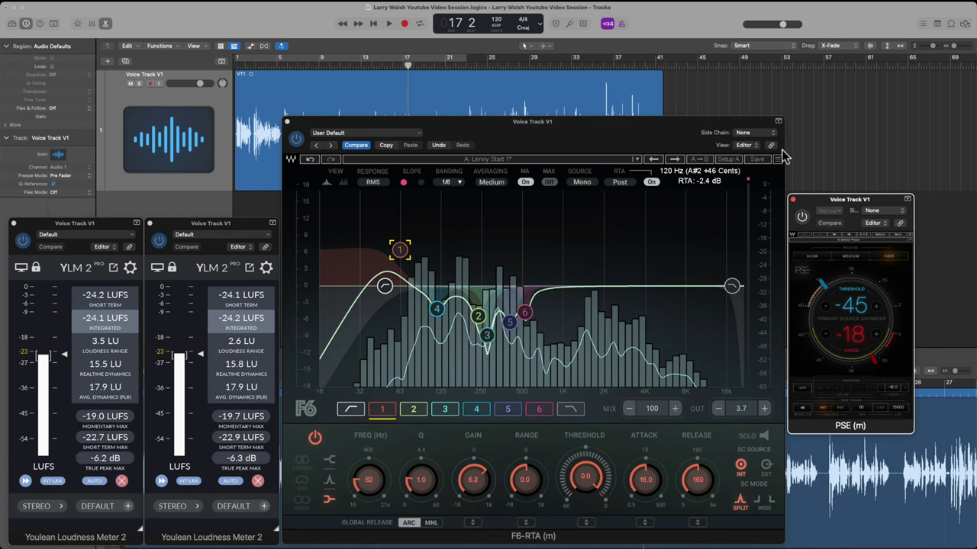
pyautogui.moveTo(858, 200); pyautogui.dragTo(872, 197)
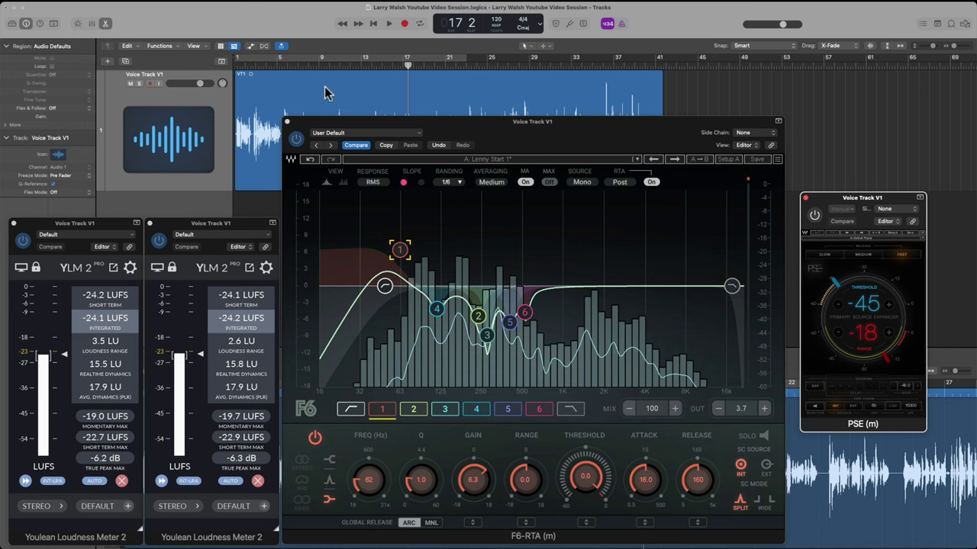
pyautogui.click(277, 57)
pyautogui.press('space')
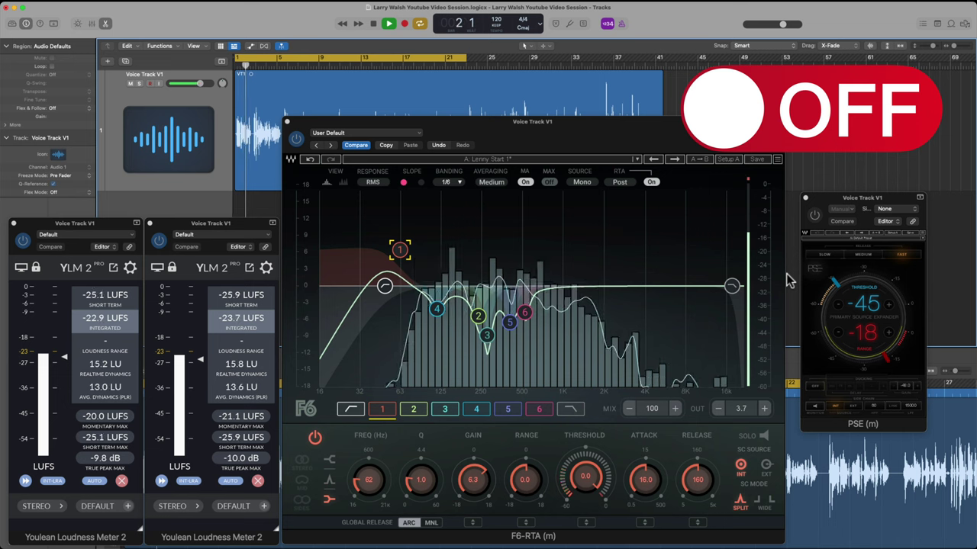
pyautogui.click(815, 216)
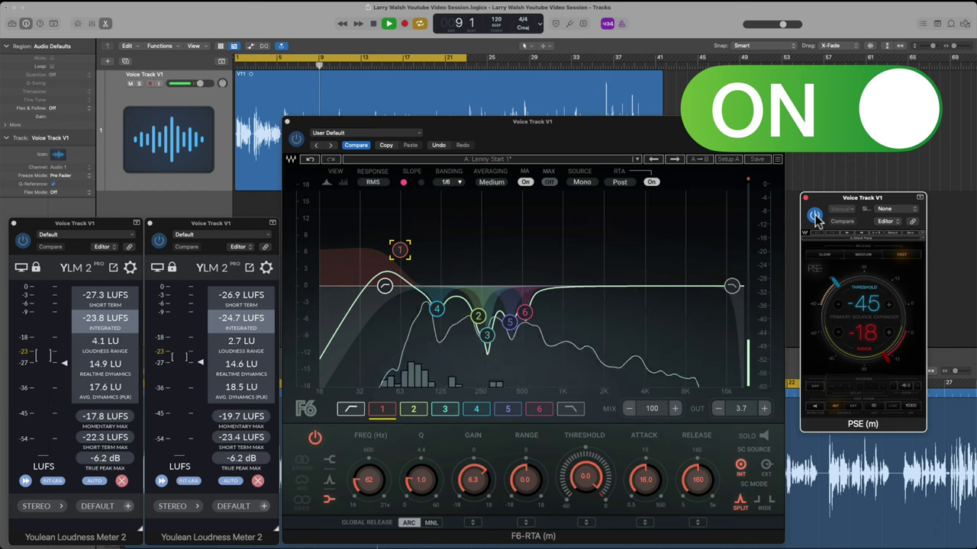
pyautogui.press('space')
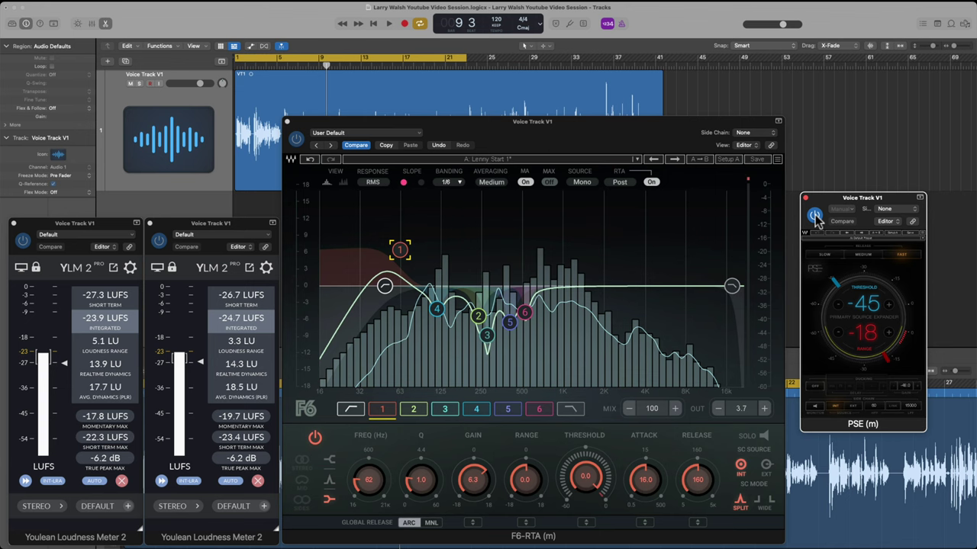
# - Tidy the plugin windows, replay the voice track with the equalizer and PSE expander bypassed, and re-enable both to compare the full processing
pyautogui.moveTo(843, 201); pyautogui.dragTo(834, 200)
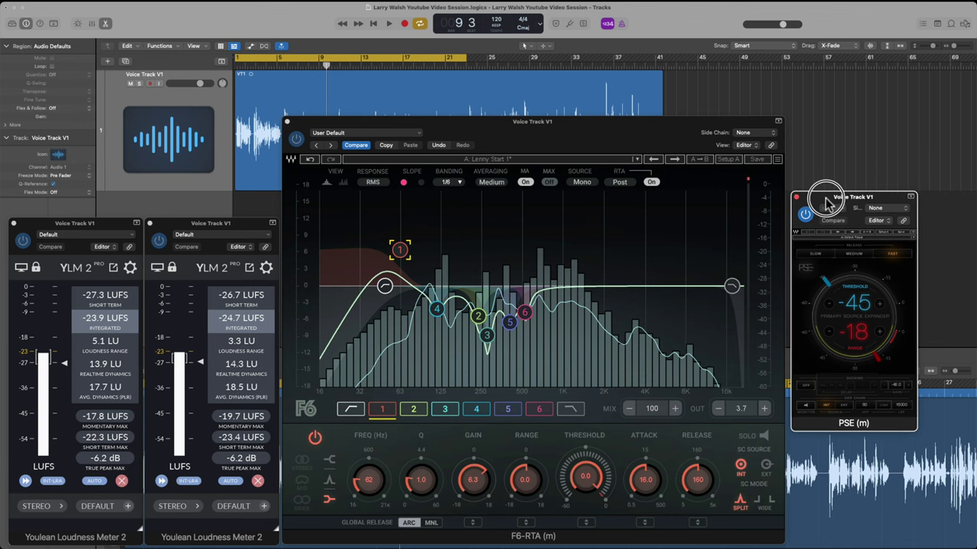
pyautogui.moveTo(462, 127); pyautogui.dragTo(459, 123)
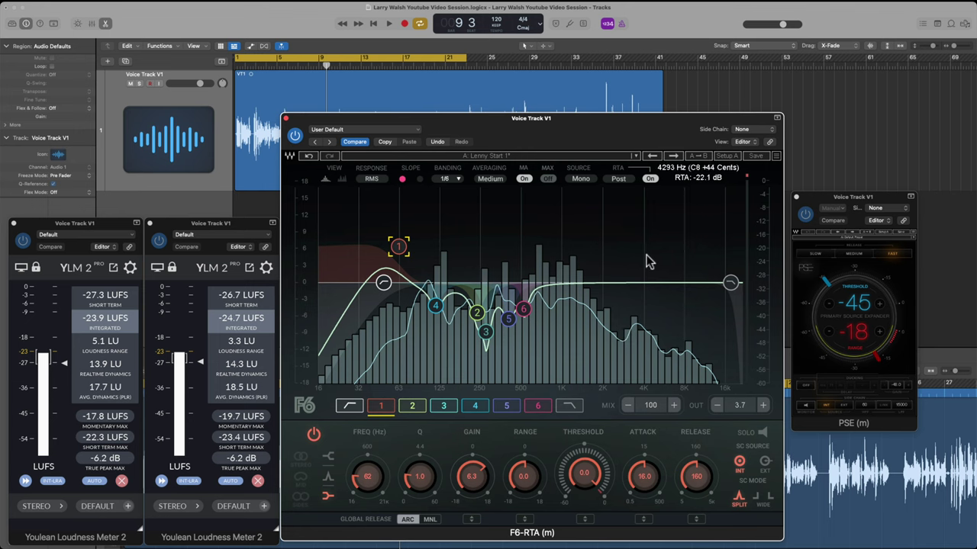
pyautogui.click(832, 199)
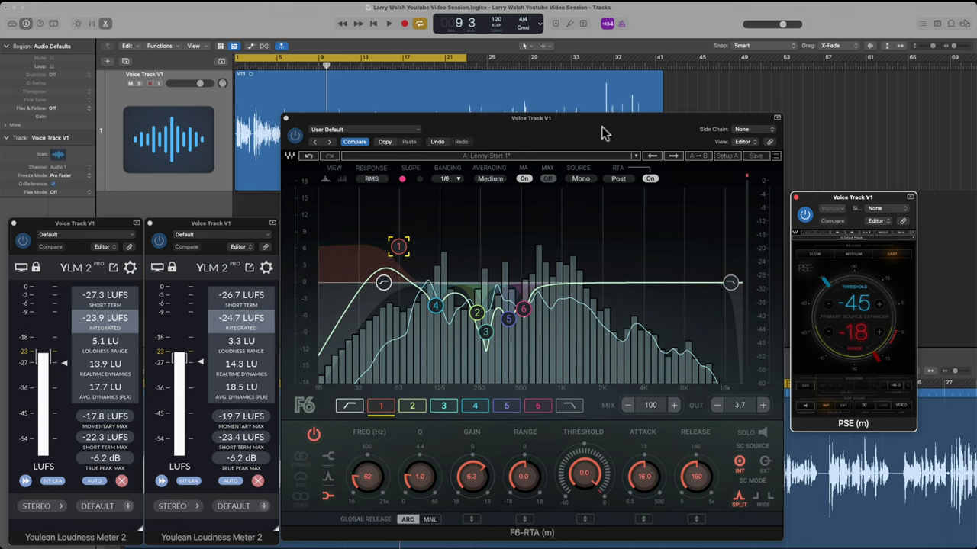
pyautogui.moveTo(608, 135); pyautogui.dragTo(609, 137)
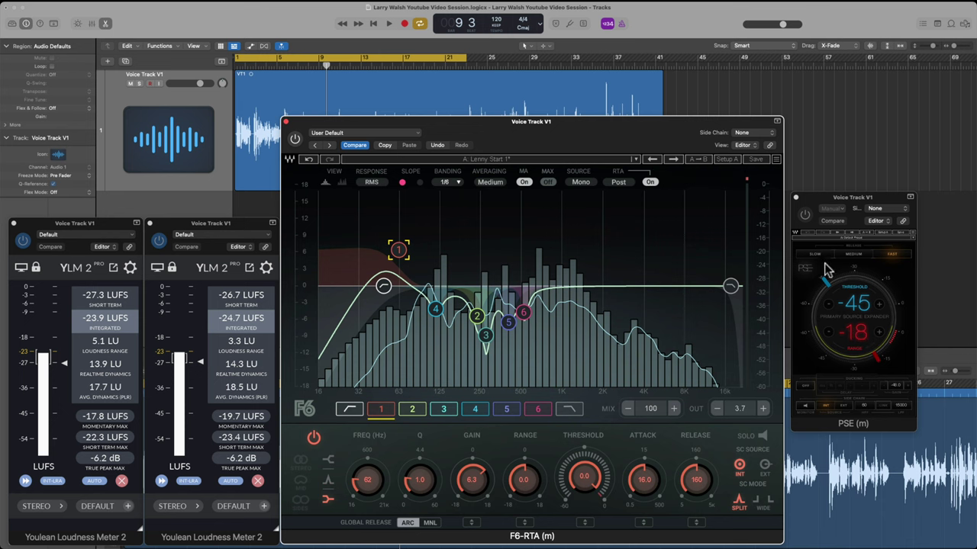
pyautogui.press('space')
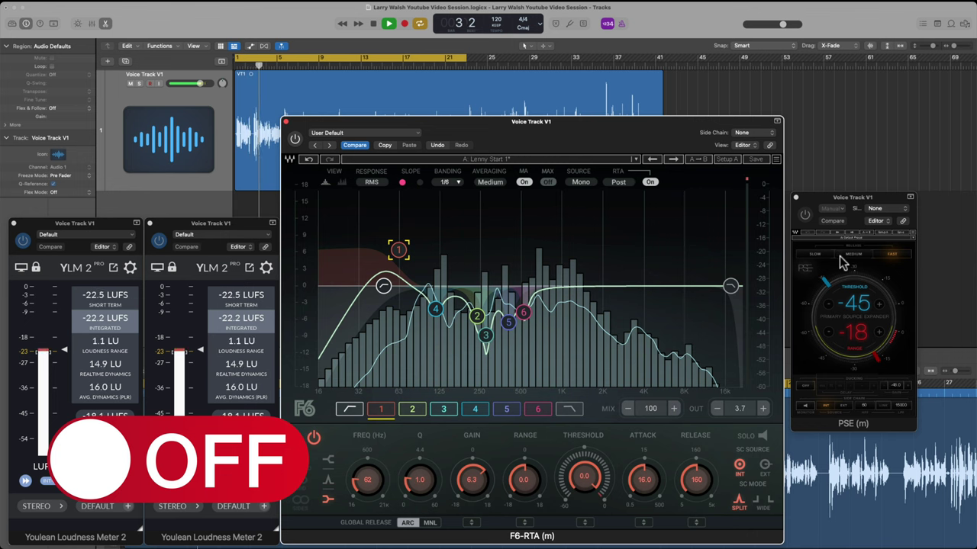
pyautogui.click(294, 139)
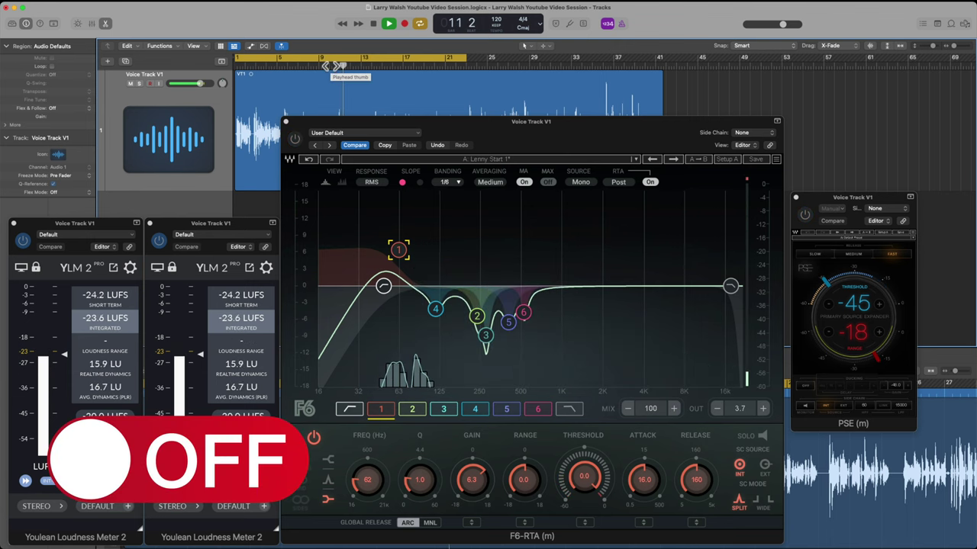
pyautogui.click(295, 139)
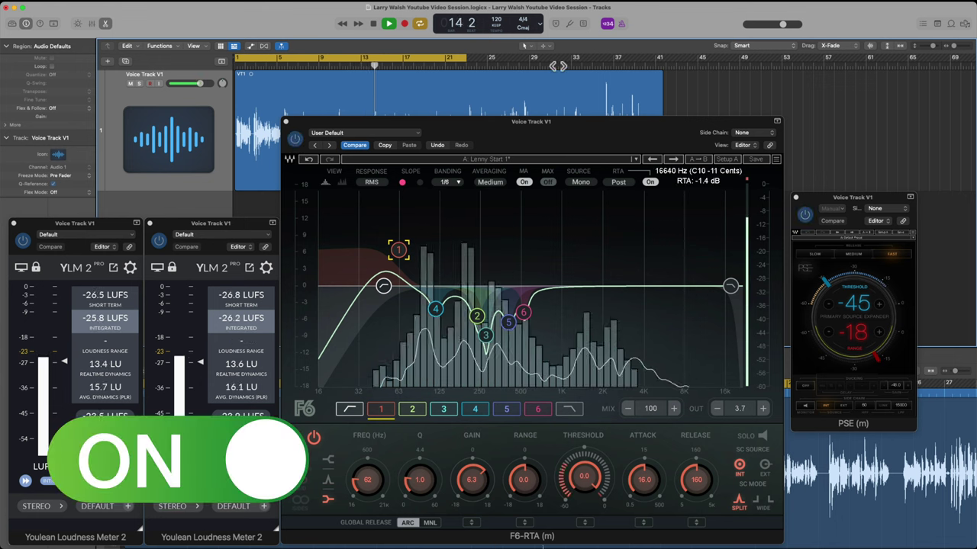